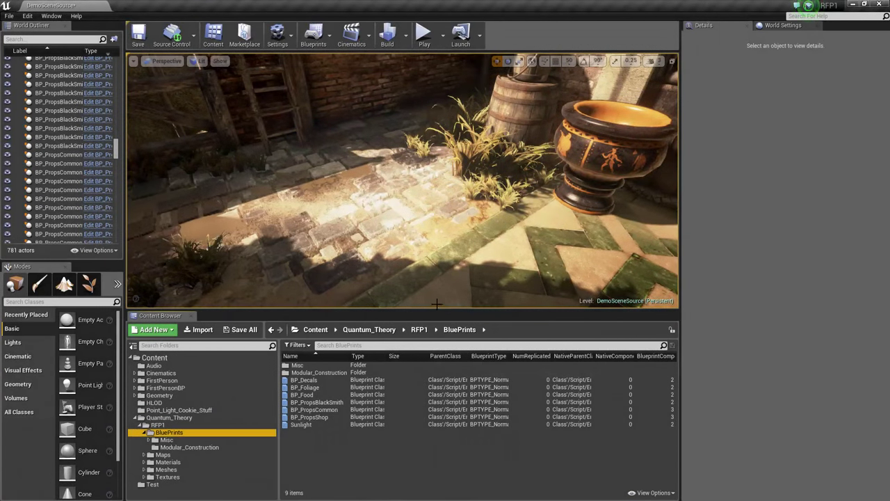
Step: Place a BP_PropsBlackSmith blueprint actor on the cobblestone ground in front of the brick wall
mouse_move(418, 230)
right_down()
mouse_move(419, 223)
mouse_move(420, 231)
right_up()
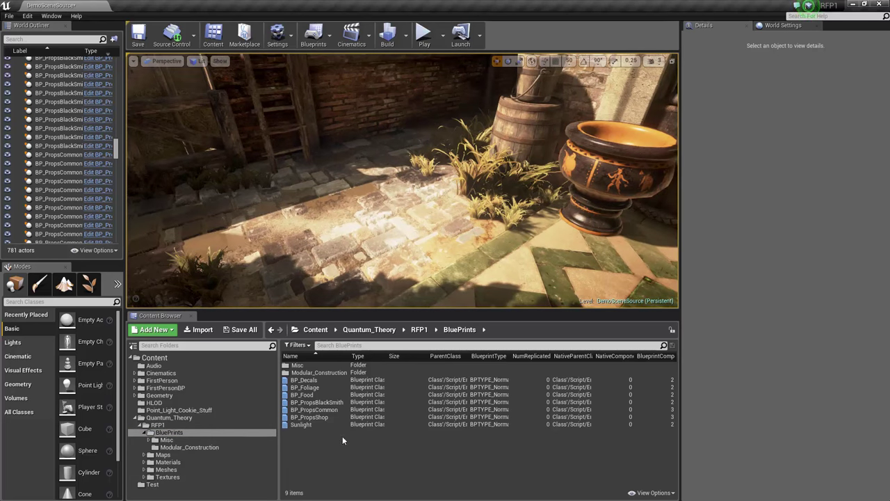
drag(311, 402, 414, 235)
key(w)
mouse_move(420, 229)
right_down()
mouse_move(418, 242)
mouse_move(421, 229)
right_up()
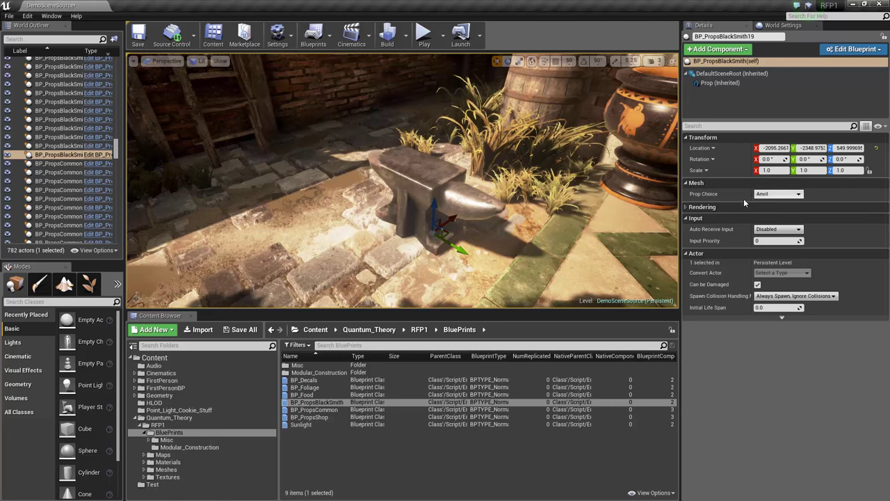
Step: Duplicate the anvil beside the original and set the copy's Prop Choice to Stump
key(s)
right_drag(443, 261, 442, 242)
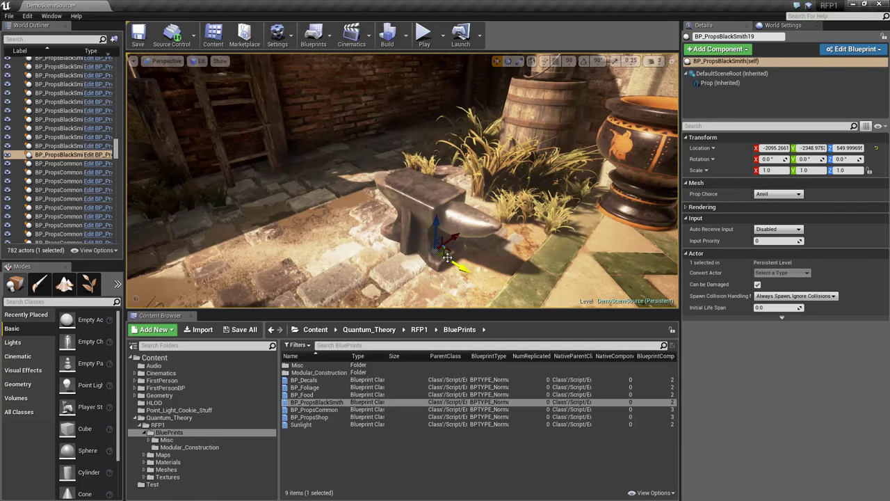
alt+drag(451, 252, 321, 245)
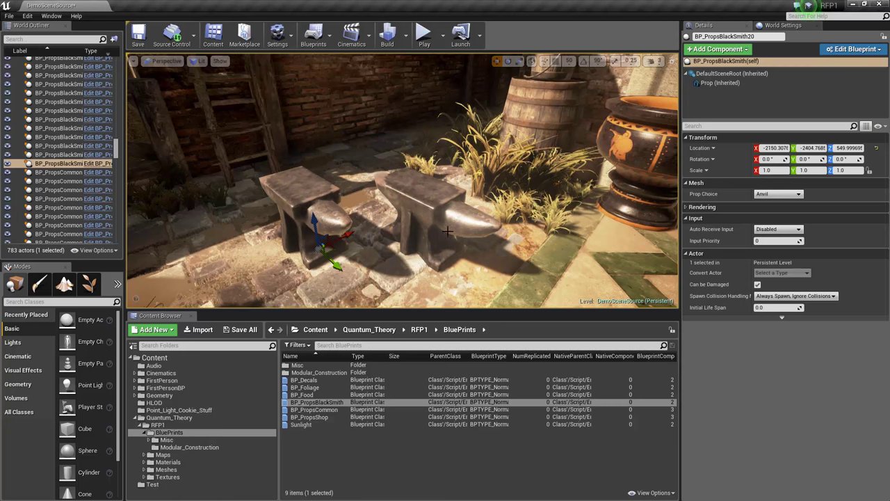
click(769, 195)
click(764, 208)
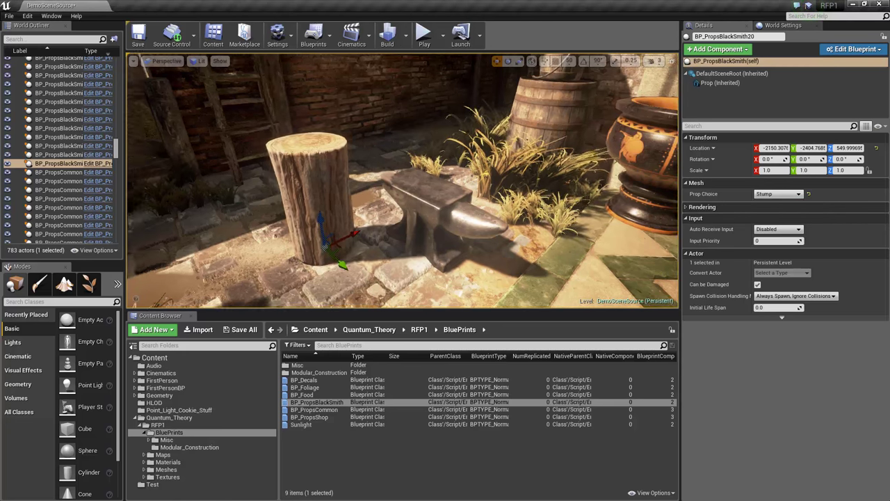
Step: Move the anvil onto the stump at a height of about Z 626 and scale it uniformly to about 0.63
click(567, 261)
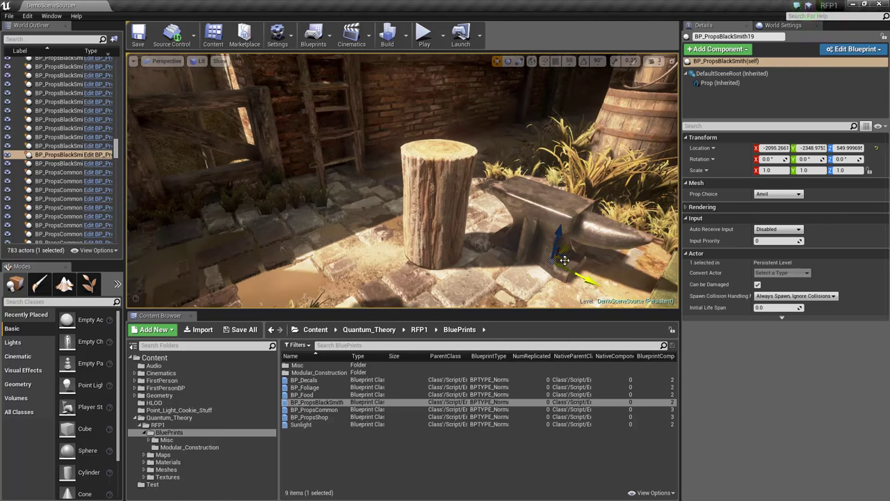
right_drag(564, 261, 519, 266)
drag(519, 266, 411, 148)
key(e)
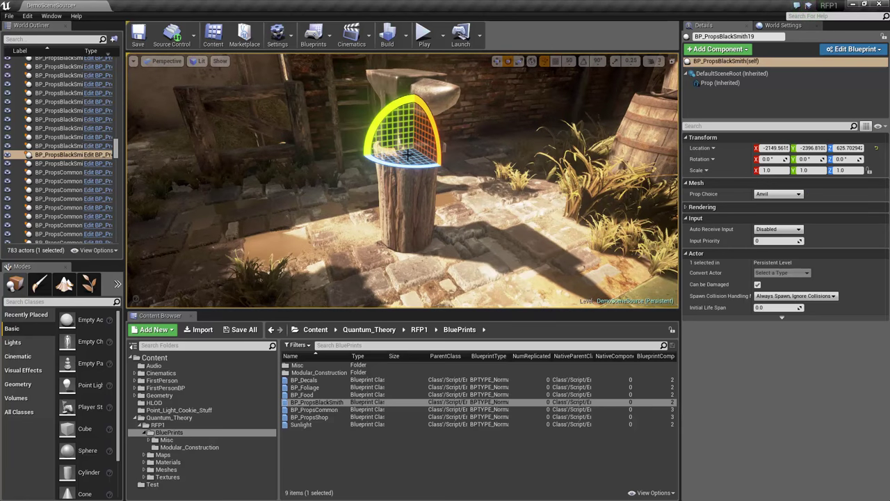
key(r)
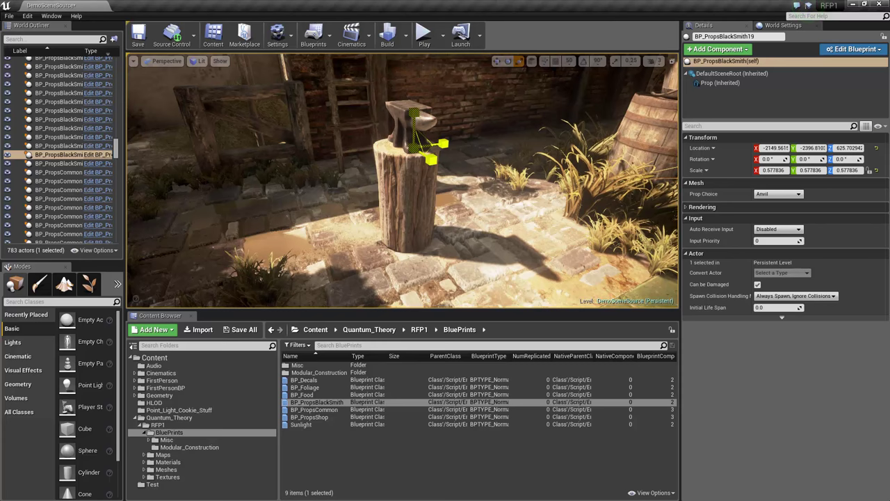
drag(414, 149, 418, 144)
right_drag(417, 144, 449, 145)
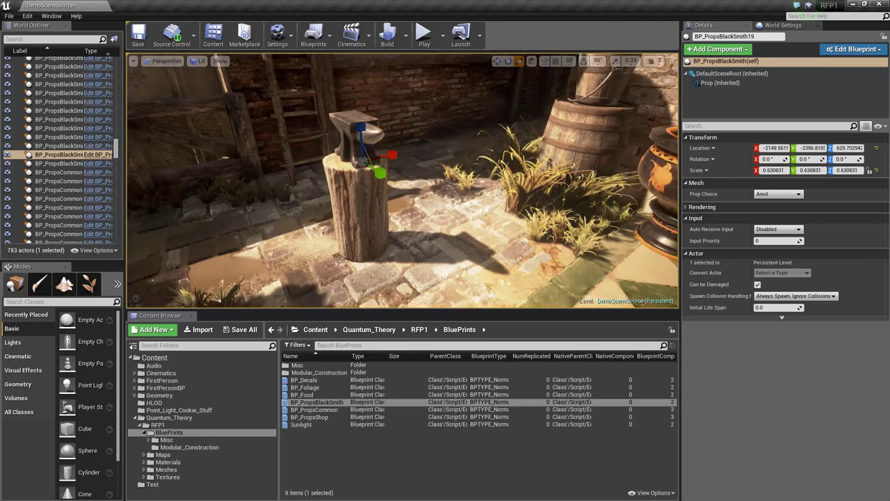
Step: Delete the anvil and change the stump's Prop Choice to Grinding Wheel
right_drag(390, 132, 400, 132)
key(Delete)
click(446, 215)
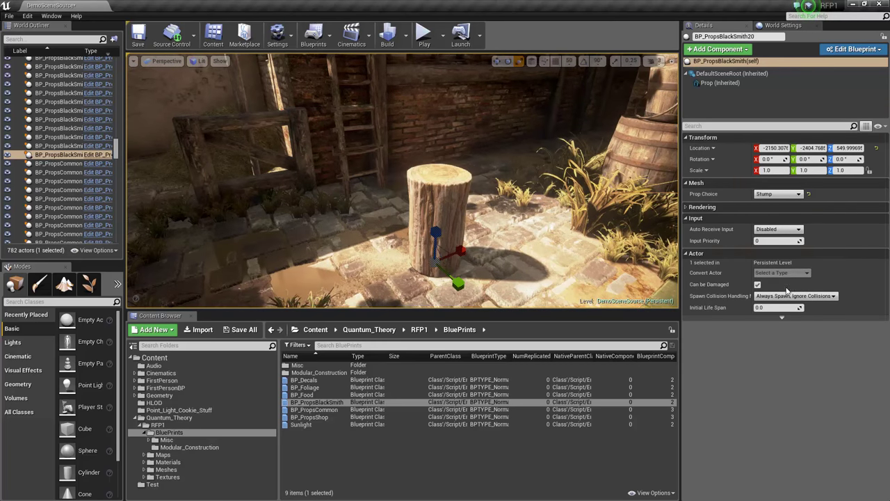
click(771, 214)
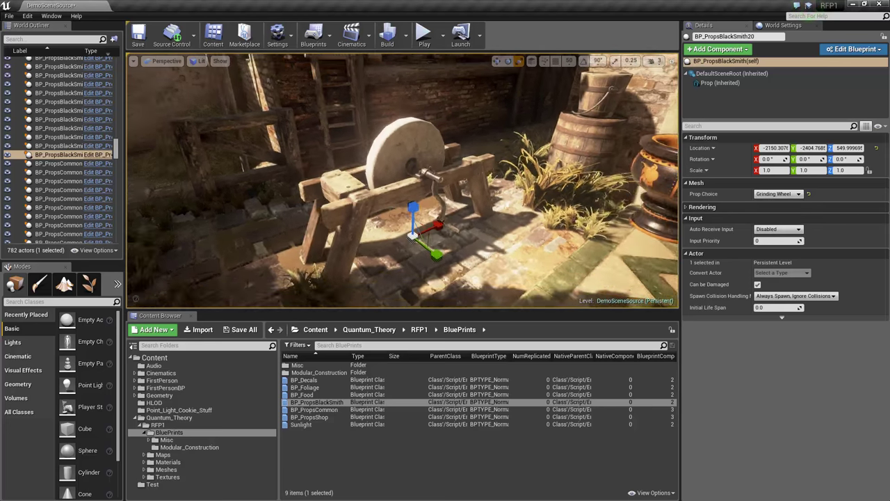
Step: Change the grinding wheel's Prop Choice to Hammer A and raise the prop to about Z 584
click(772, 195)
mouse_move(454, 224)
right_down()
mouse_move(454, 240)
mouse_move(453, 224)
right_up()
drag(434, 175, 434, 169)
right_drag(434, 169, 439, 192)
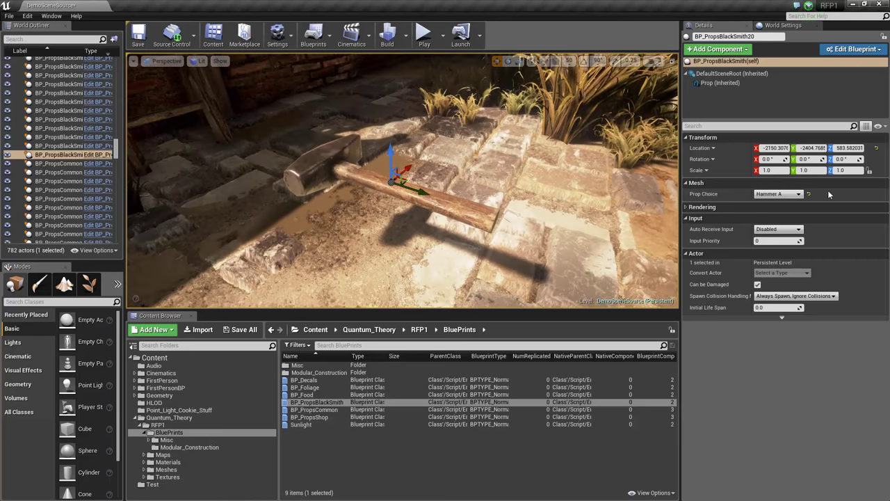
Step: Switch the hammer's Prop Choice through Hammer B, Hammer C and Tool B
click(778, 194)
right_drag(487, 209, 479, 214)
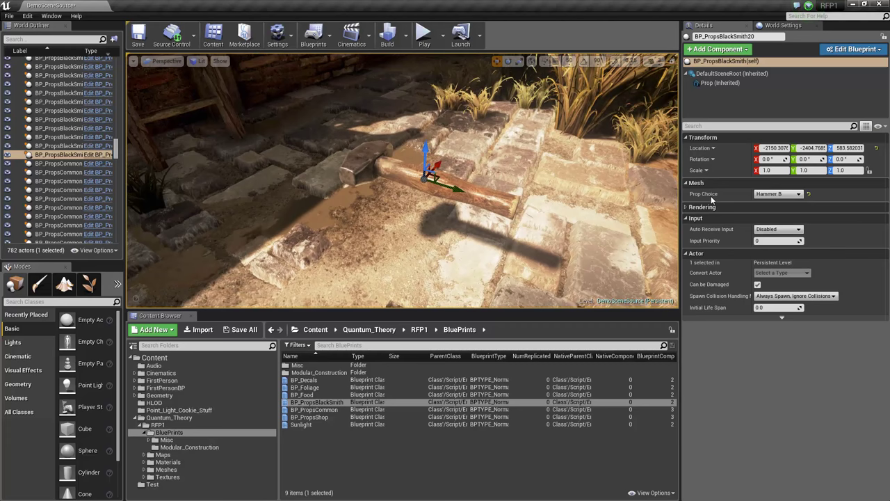
click(776, 232)
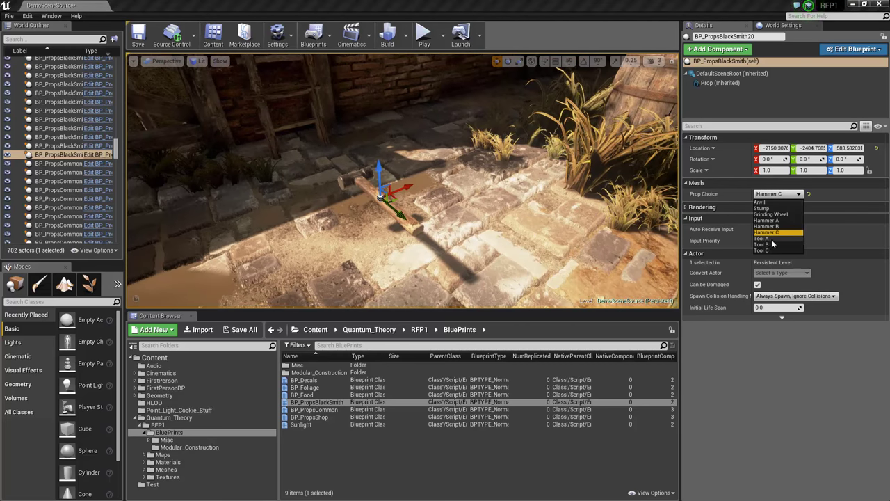
click(772, 243)
key(e)
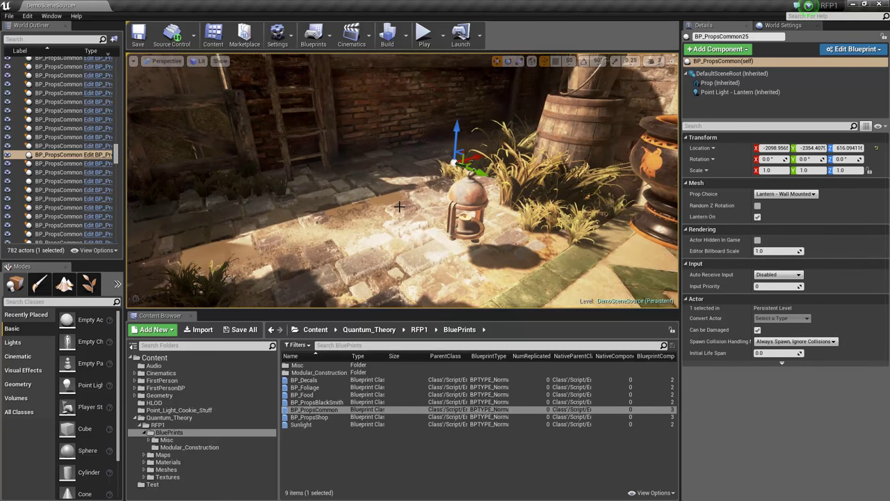
Step: Set the BP_PropsCommon lantern's Prop Choice to Overhead Shade A 2m and mount it on the brick wall at about X -2075, Y -2590, Z 763
right_drag(400, 207, 431, 206)
click(807, 195)
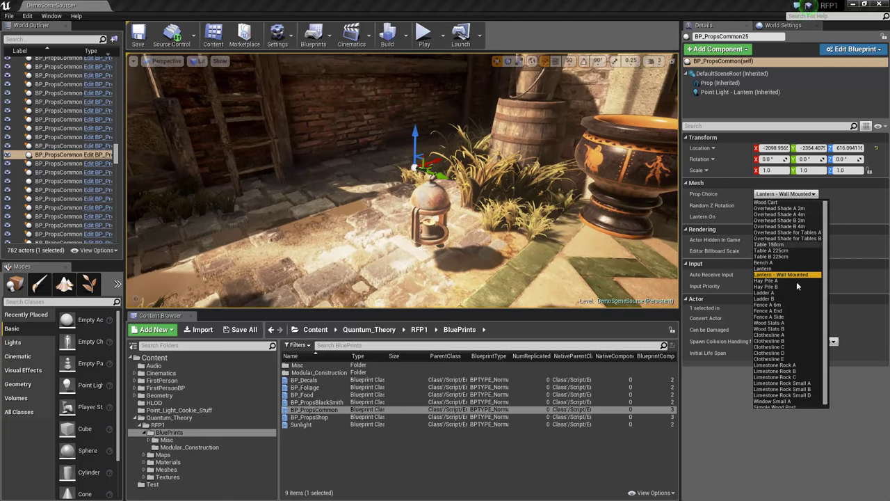
click(786, 209)
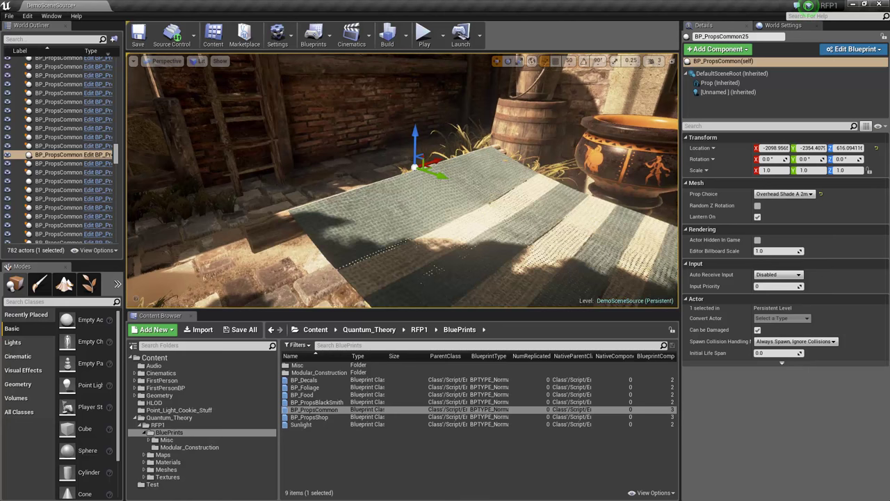
key(s)
right_drag(449, 192, 469, 186)
drag(391, 179, 352, 72)
right_drag(352, 72, 350, 43)
key(w)
right_drag(338, 135, 366, 143)
drag(364, 159, 425, 72)
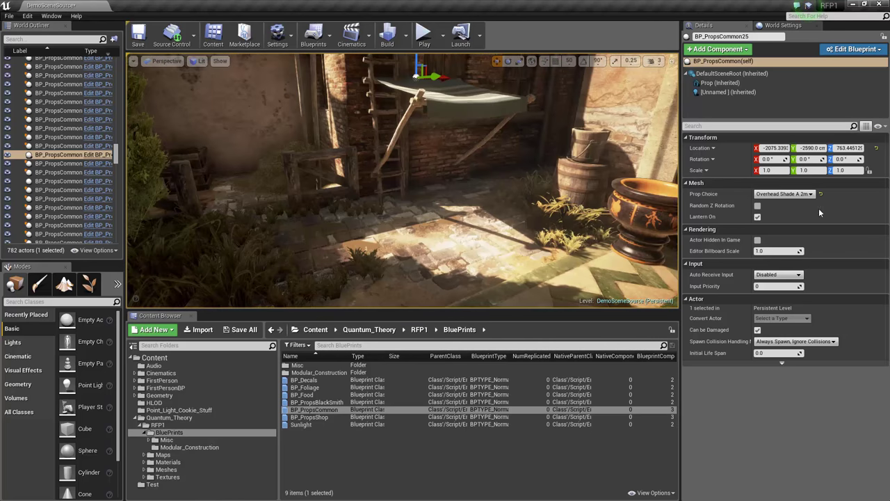
Step: Change the overhead shade to Bench A and drop it onto the cobblestones at about X -2140, Y -2379
click(799, 195)
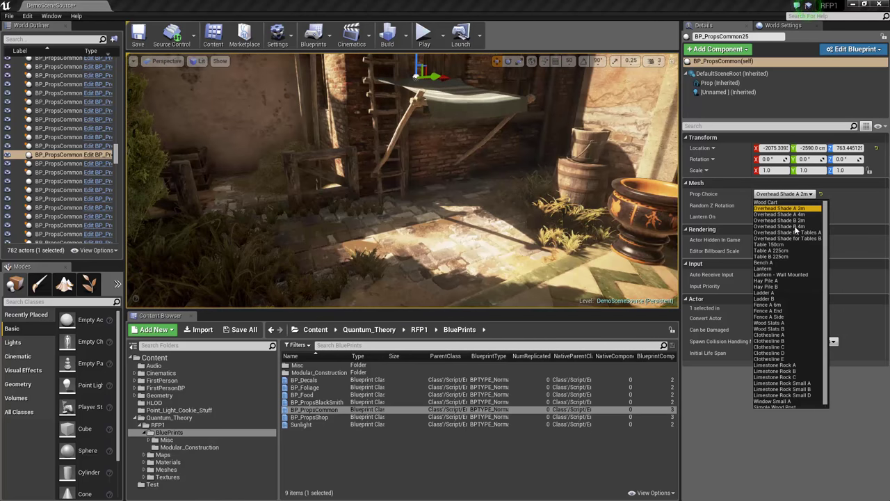
click(771, 263)
right_drag(377, 115, 378, 115)
drag(378, 116, 436, 113)
key(End)
right_drag(439, 174, 439, 209)
click(783, 195)
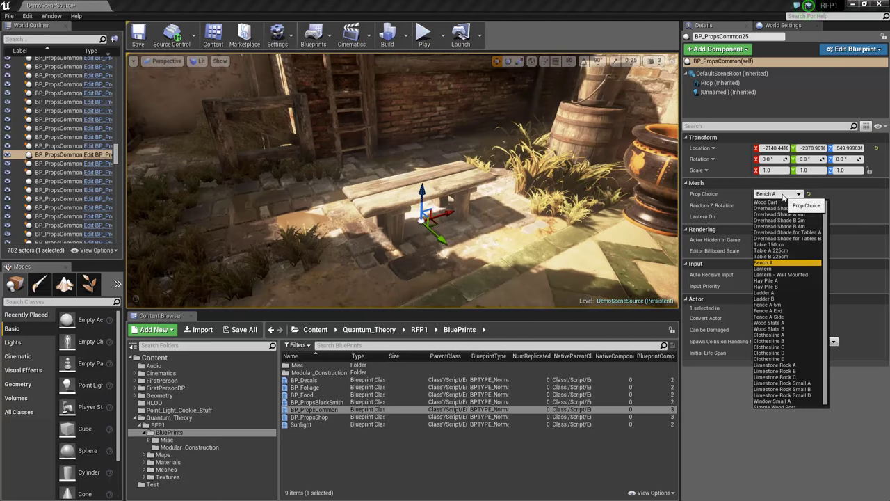
click(769, 265)
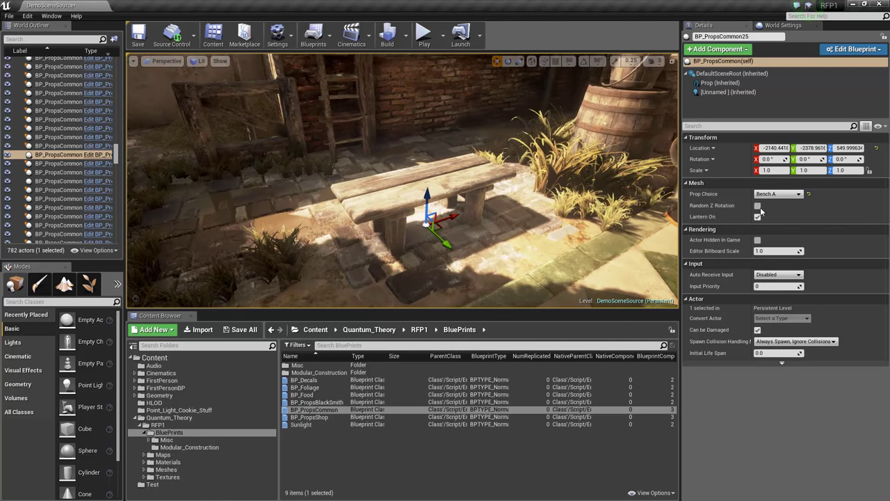
Step: Enable Random Z Rotation for the bench and move it across the ground to about X -2120, Y -2426
click(757, 206)
drag(434, 221, 429, 195)
key(s)
mouse_move(474, 210)
right_down()
mouse_move(474, 217)
mouse_move(461, 198)
right_up()
key(w)
Step: Change the bench's Prop Choice to Hay Pile A
click(782, 194)
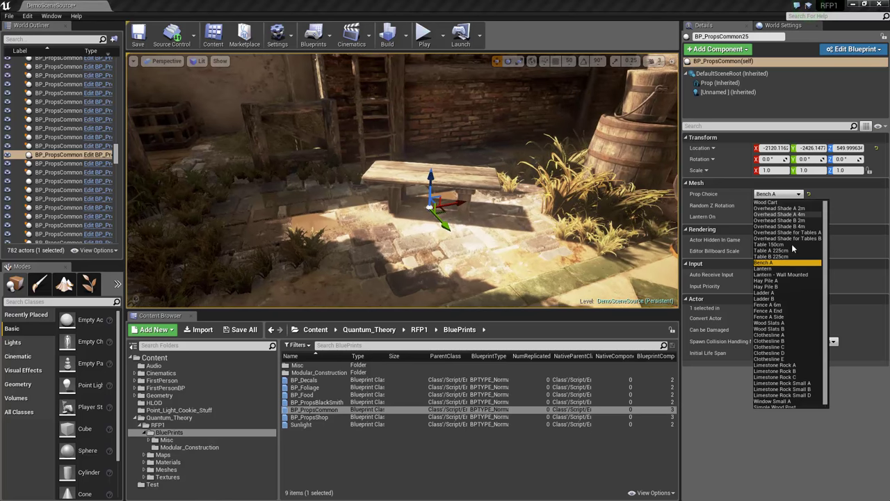
click(774, 281)
scroll(411, 193, down, 5)
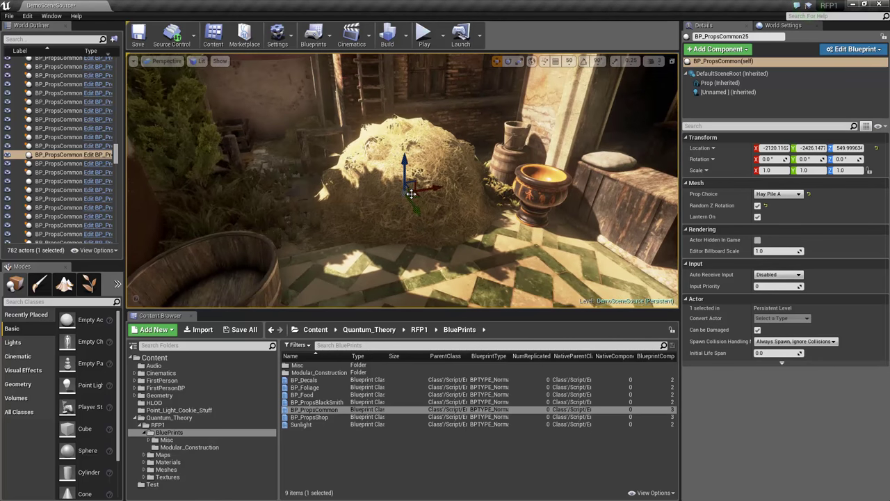
Step: Try a duplicate of the randomly rotated hay pile beside the original and undo the duplication
drag(415, 196, 472, 198)
scroll(294, 139, up, 4)
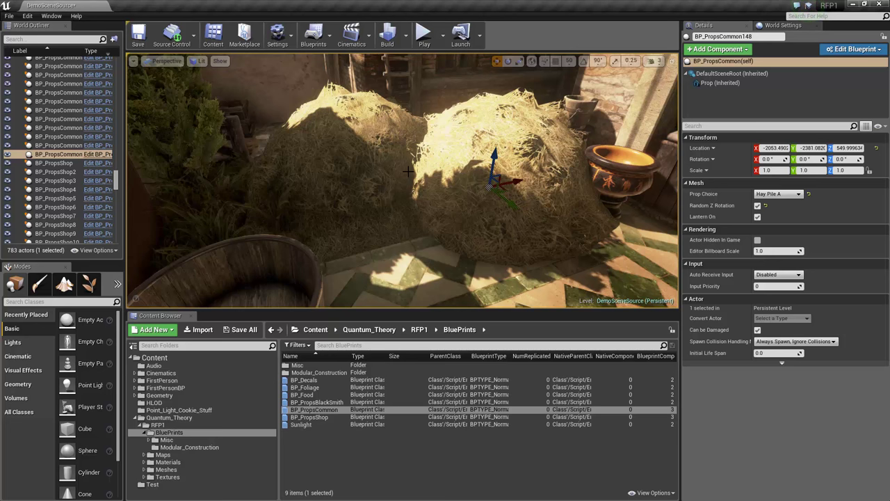
right_drag(427, 176, 428, 156)
key(ctrl+z)
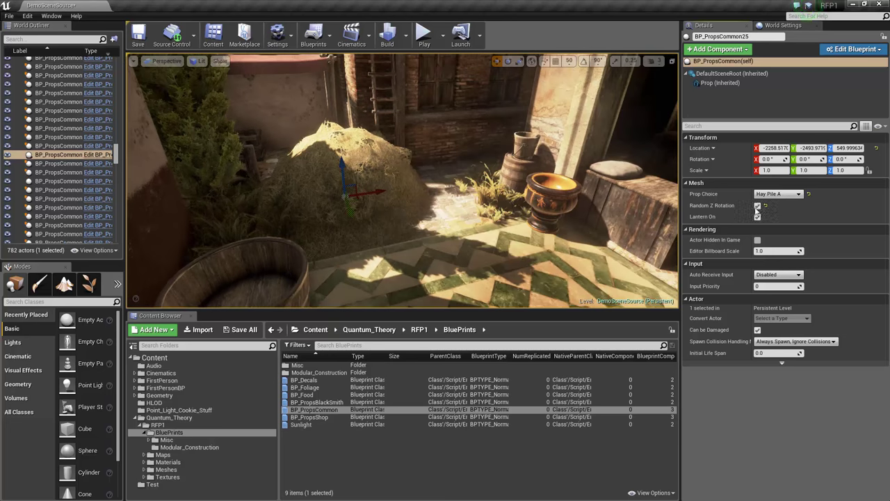
Step: Turn off Random Z Rotation for the hay pile and change its Prop Choice to Lantern
click(758, 206)
click(778, 195)
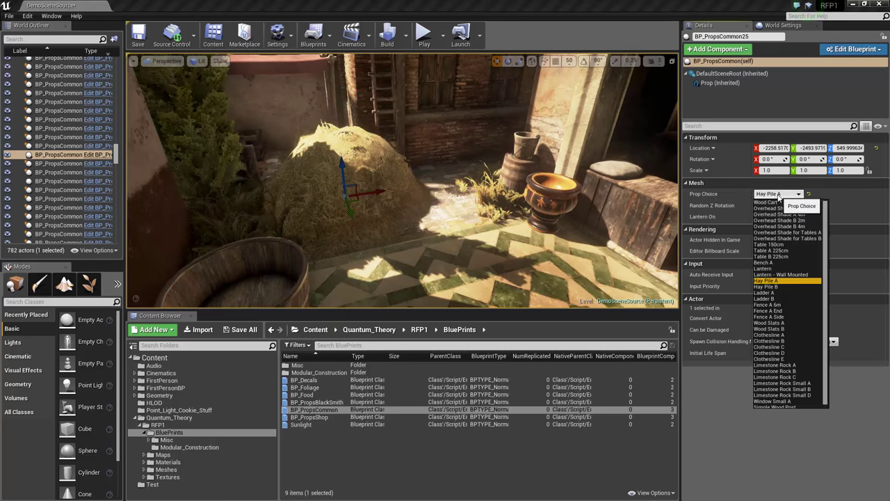
click(761, 269)
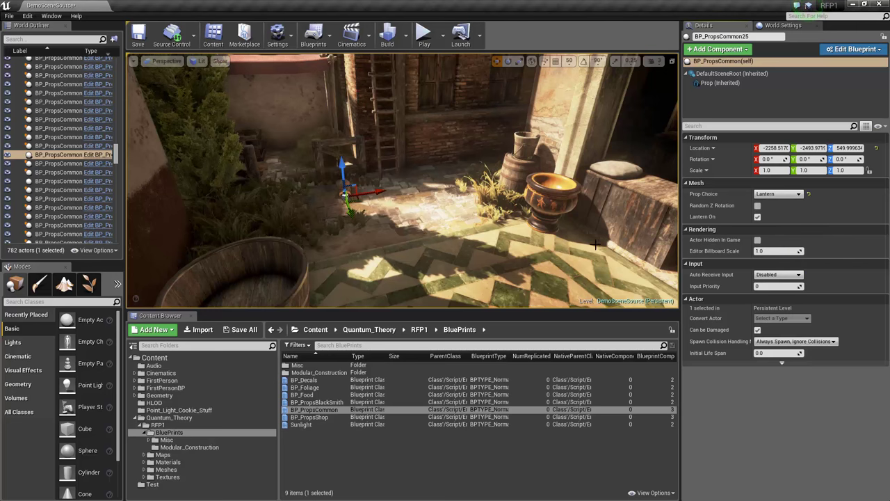
key(f)
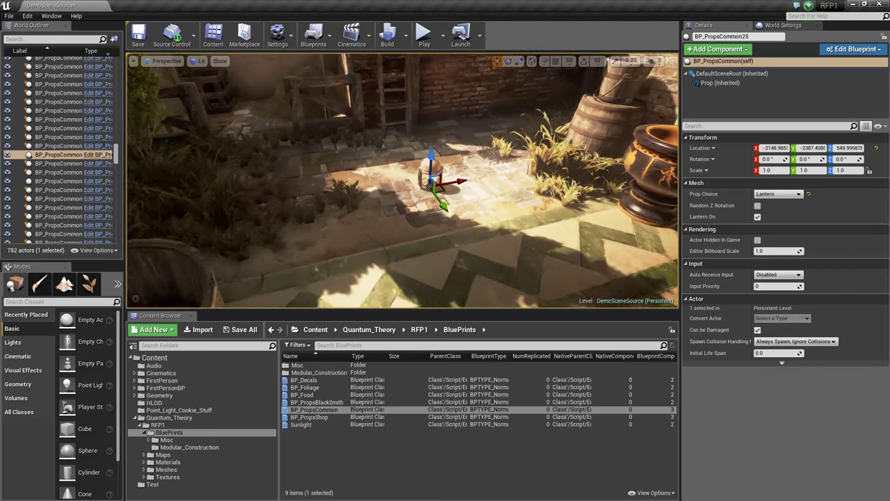
Step: Change the lantern to Lantern - Wall Mounted and raise it to about Z 624
click(779, 195)
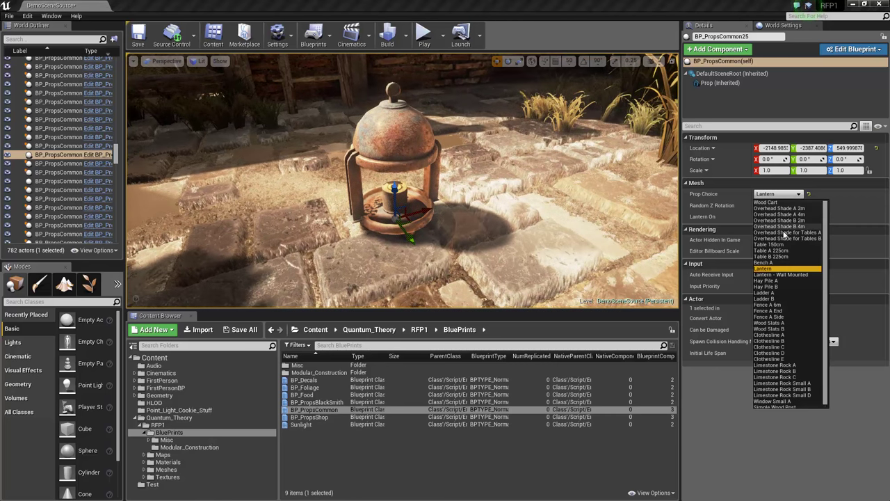
click(781, 275)
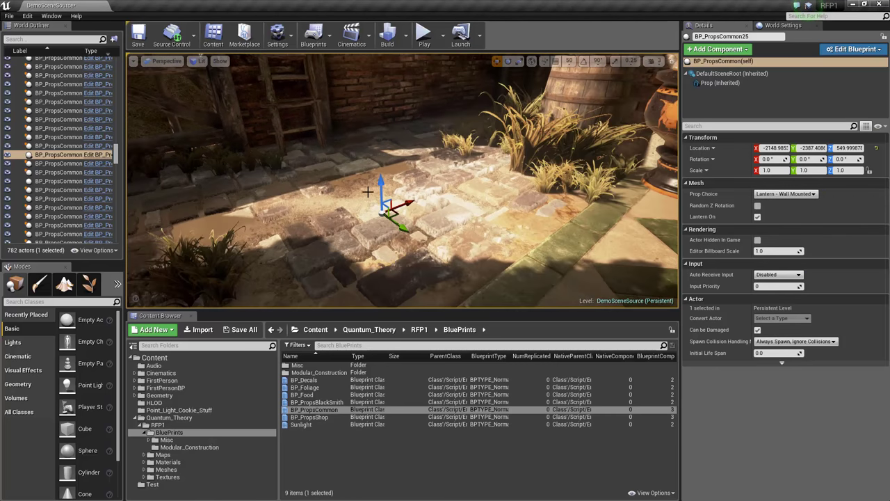
drag(381, 183, 377, 67)
right_drag(378, 67, 445, 42)
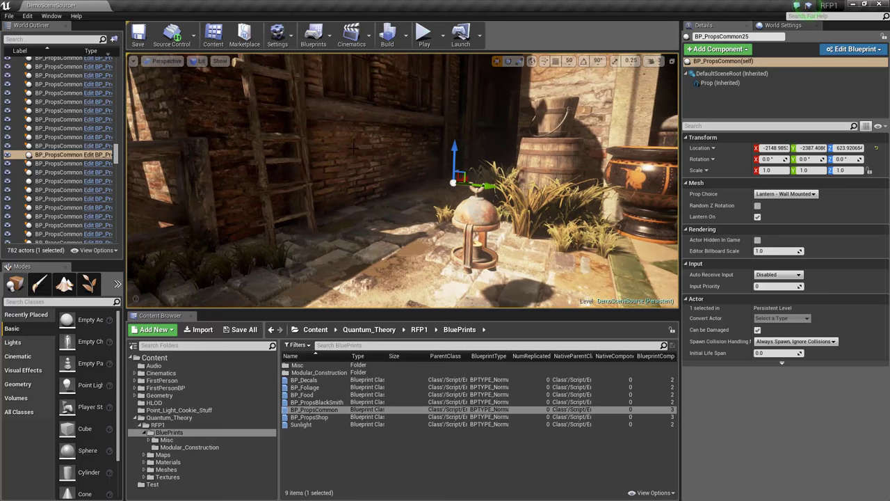
Step: Move the wall-mounted lantern against the brick wall at about X -1879, Y -2591, Z 650
right_drag(445, 181, 417, 167)
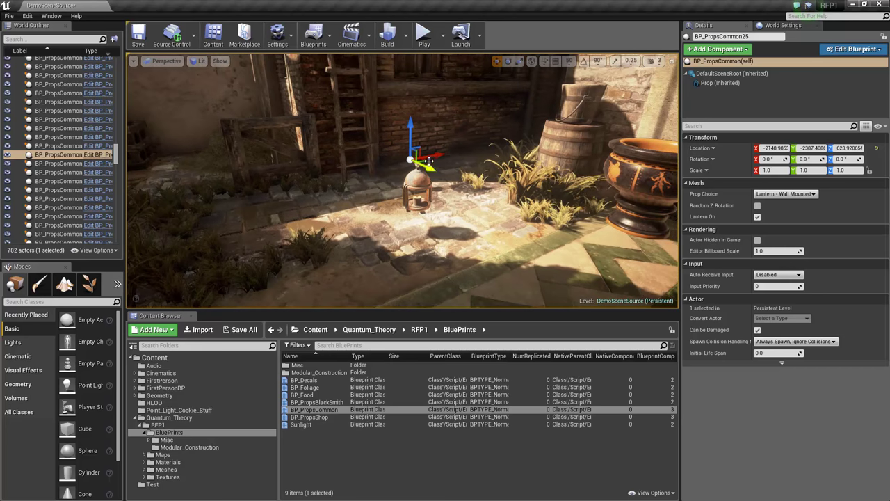
drag(421, 161, 454, 124)
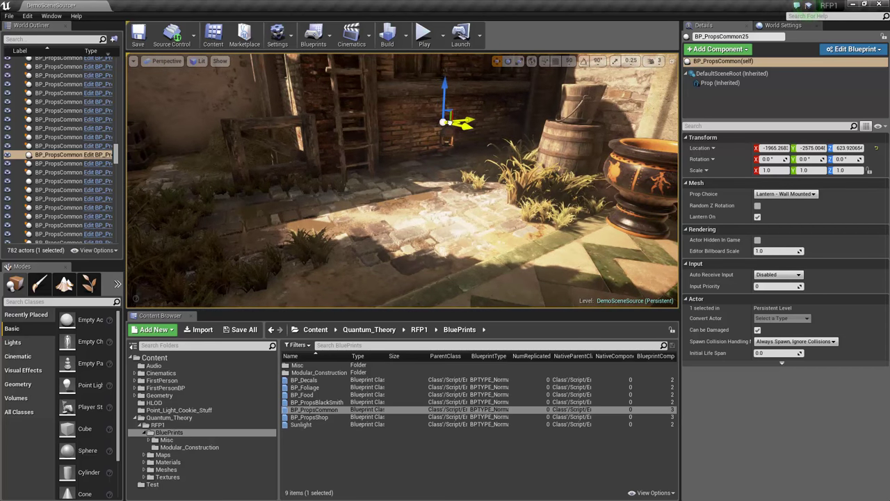
right_drag(452, 127, 441, 160)
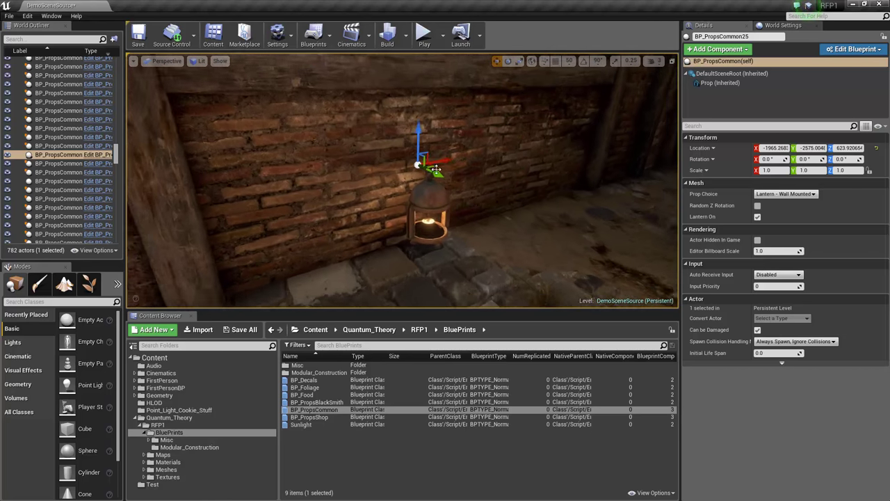
drag(429, 153, 533, 101)
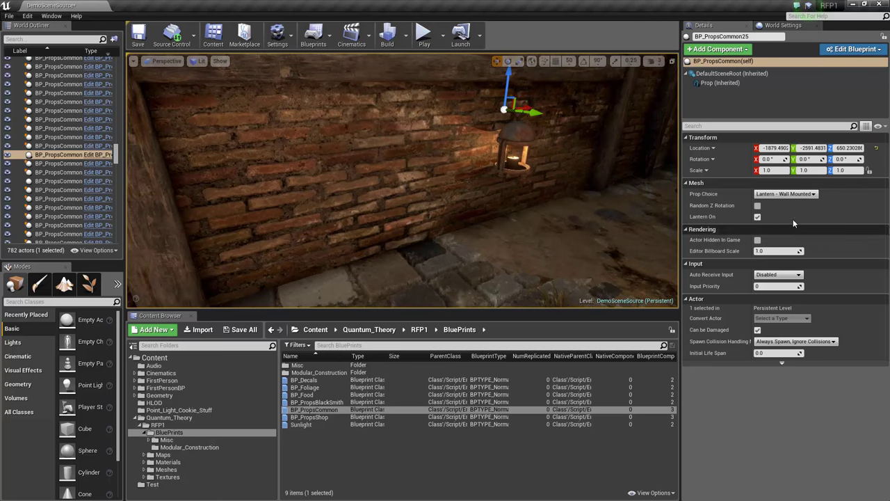
Step: Toggle the Lantern On option of the wall-mounted lantern off and on several times to compare its lighting
click(758, 217)
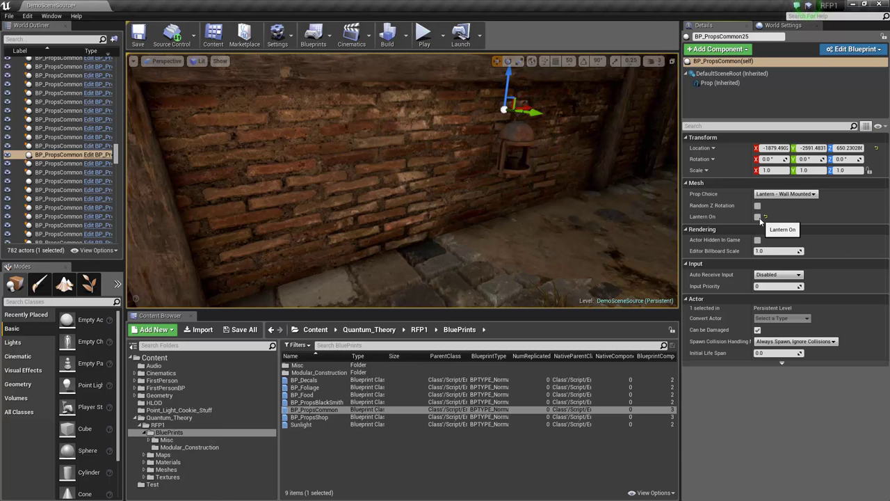
right_drag(630, 223, 641, 197)
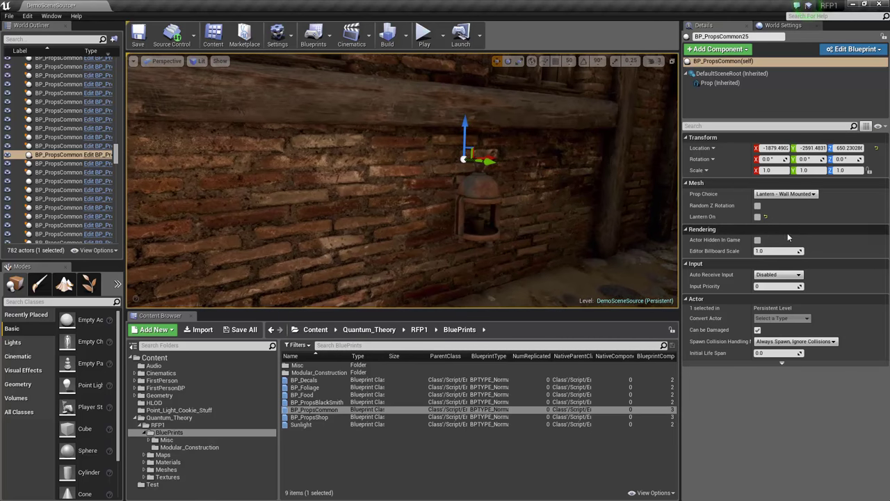
click(757, 217)
click(757, 217)
double_click(757, 217)
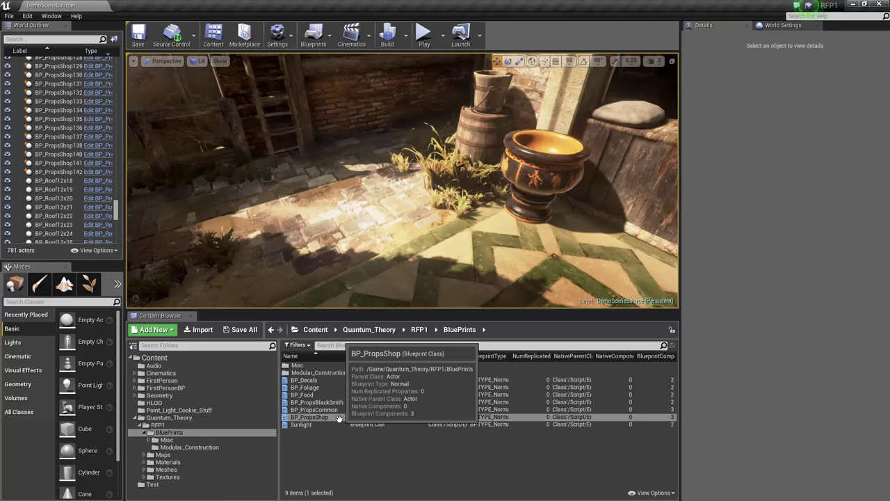
Step: Place a BP_PropsShop barrel on the paving near the orange pot at about X -2093, Y -2361, Z 550
drag(339, 418, 377, 213)
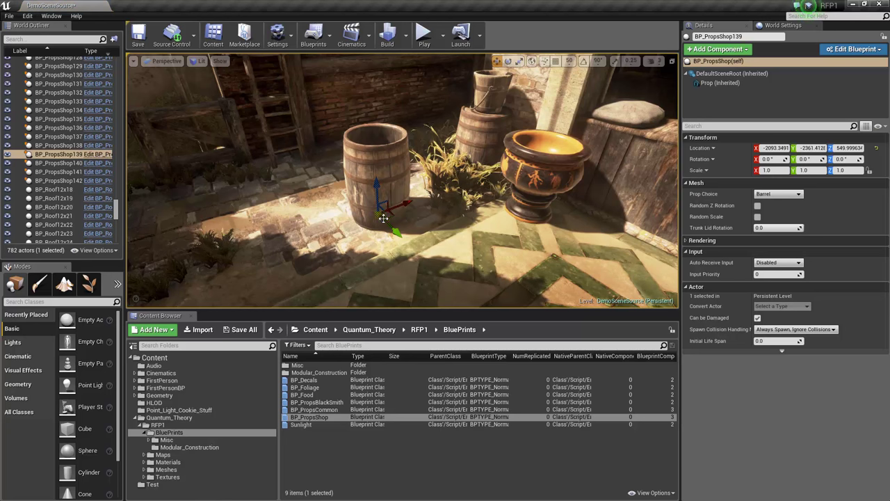
key(w)
right_drag(379, 213, 353, 203)
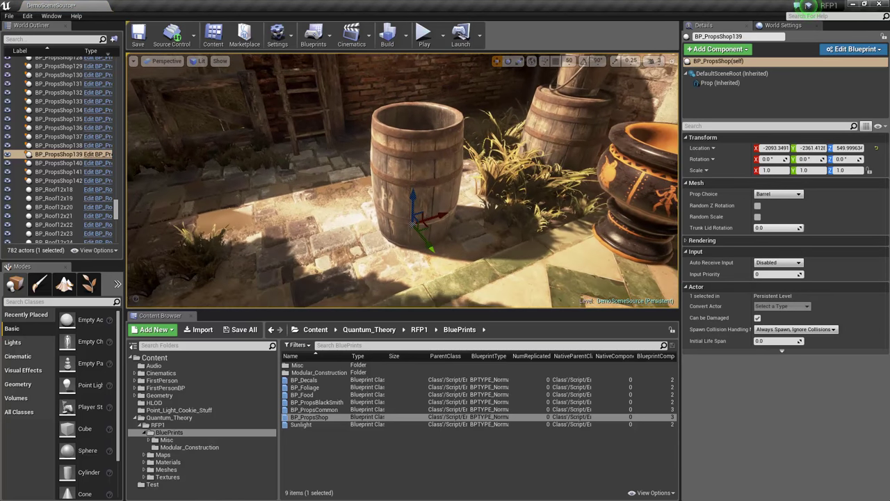
Step: Switch the shop prop's Prop Choice to Barrel Closed, followed by Barrel Lid
click(786, 195)
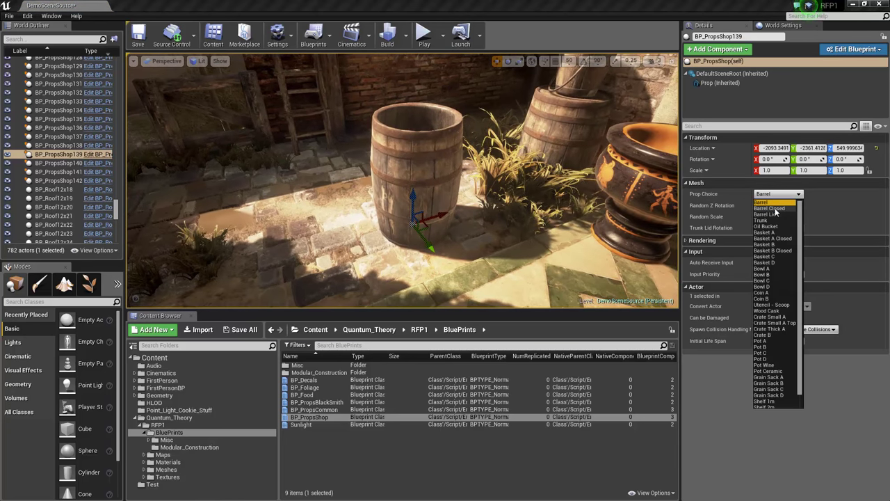
click(775, 208)
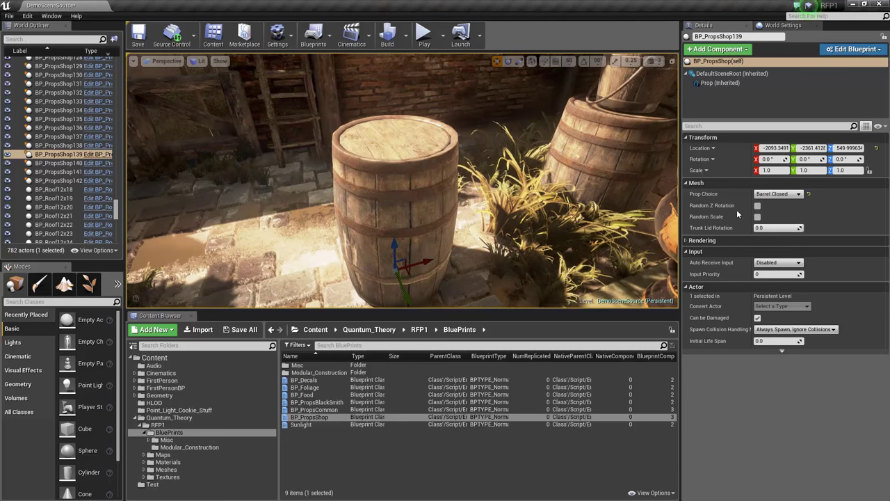
click(780, 194)
click(778, 212)
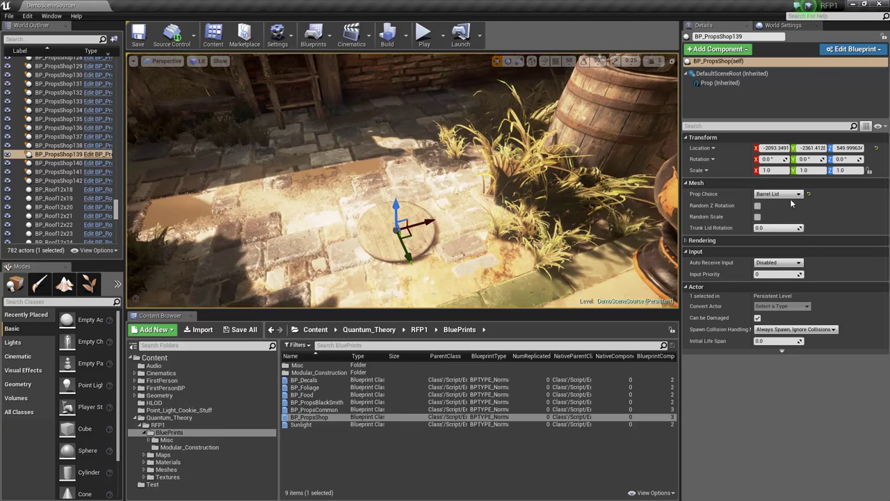
Step: Change the shop prop's mesh to Basket A and then to Basket A Closed
click(786, 194)
click(771, 233)
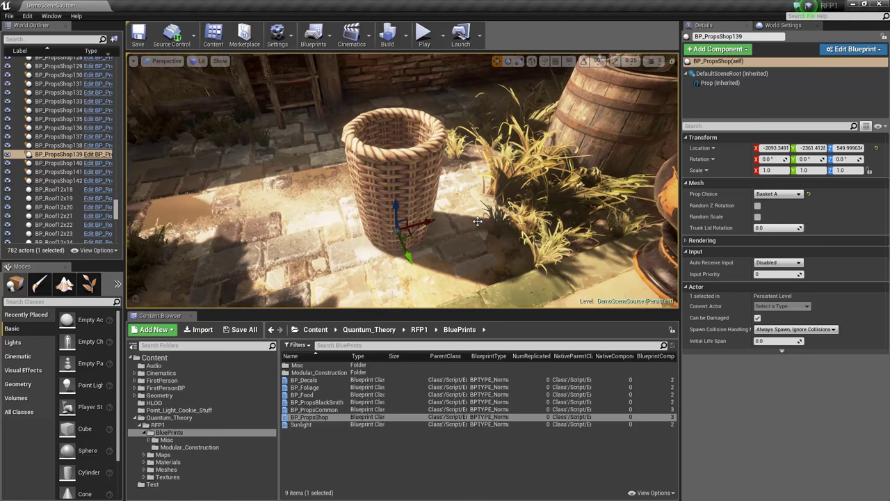
click(776, 195)
click(772, 240)
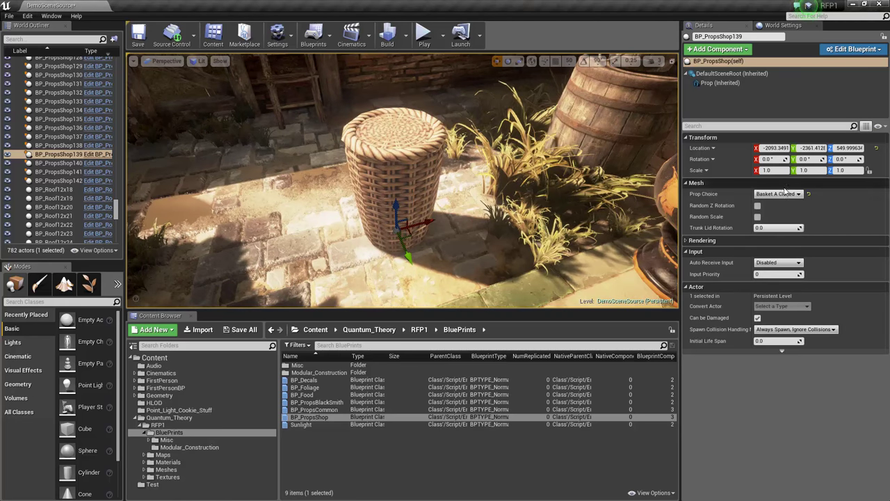
Step: Set the Prop Choice to Bowl A and then Bowl B, viewing each bowl up close
click(778, 194)
click(768, 268)
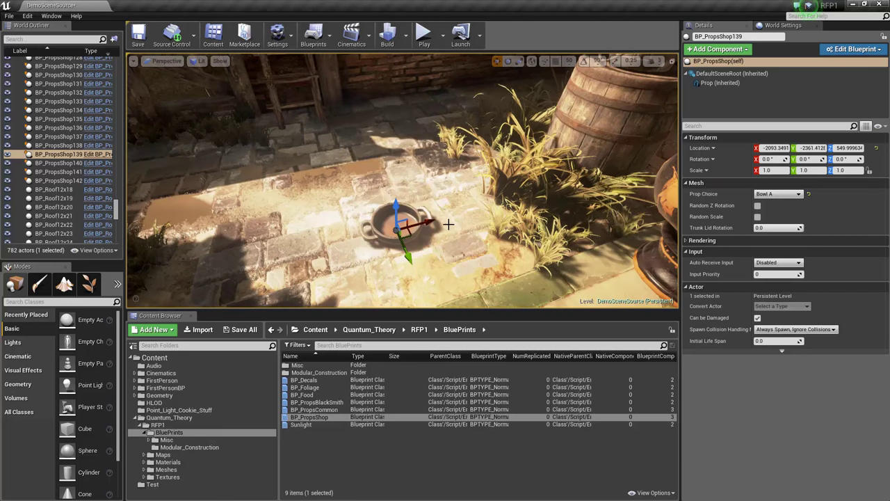
key(f)
click(778, 194)
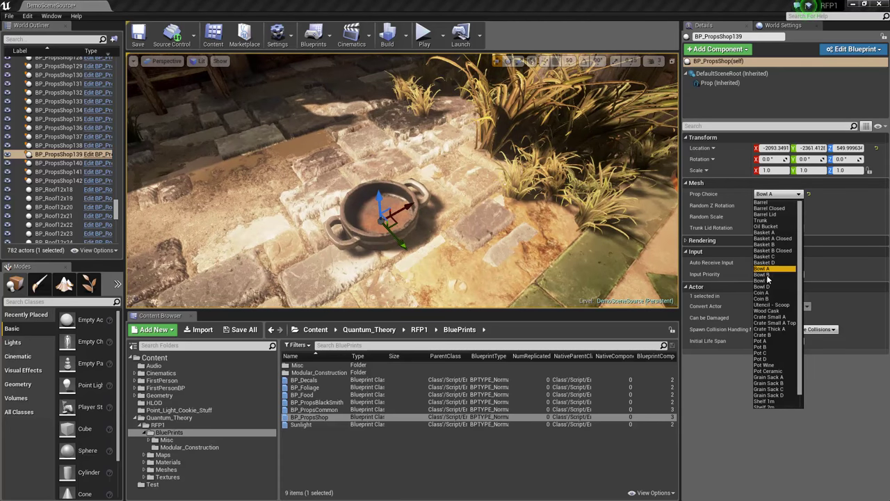
click(768, 275)
right_drag(476, 270, 564, 257)
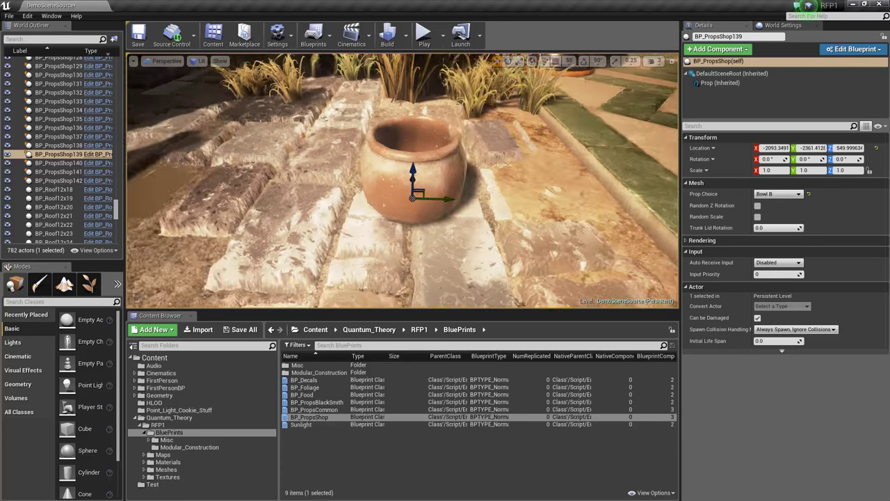
Step: Change the shop prop to Coin B and raise the coin above the stones to about Z 565
click(778, 194)
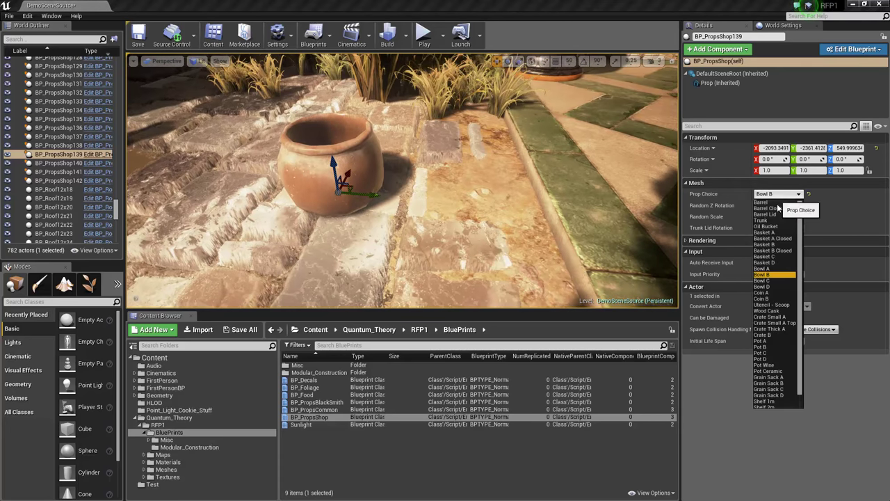
click(765, 299)
key(f)
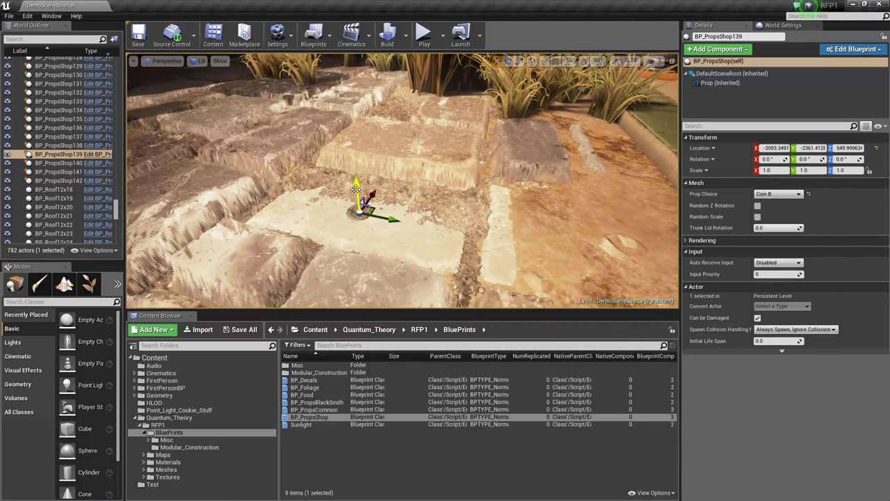
drag(352, 167, 351, 103)
right_drag(350, 103, 342, 120)
Step: Switch the coin to Coin A and lift it to about Z 571
click(784, 195)
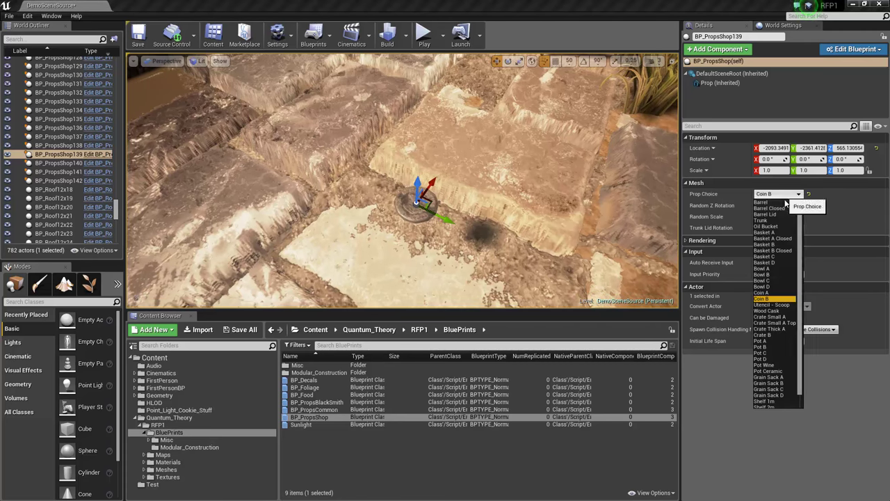
click(766, 292)
drag(417, 187, 419, 149)
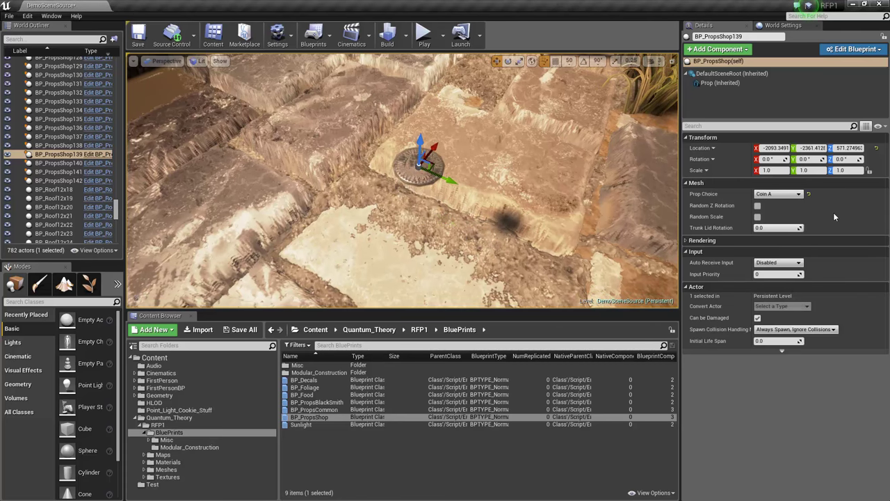
Step: Set the Prop Choice to Wood Cask and then to Pot C
click(781, 195)
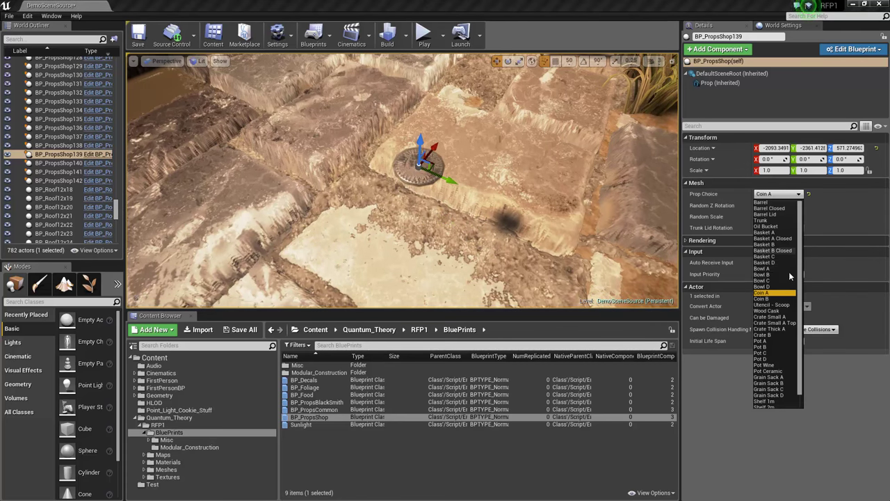
click(767, 310)
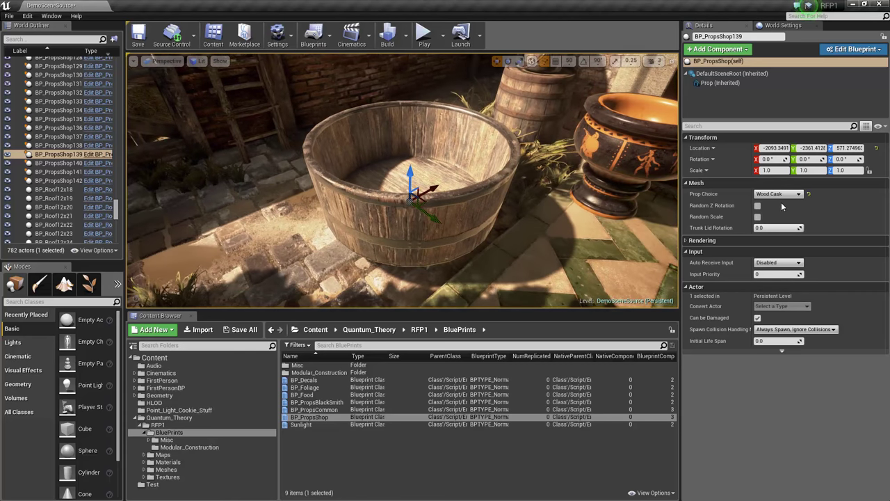
click(779, 194)
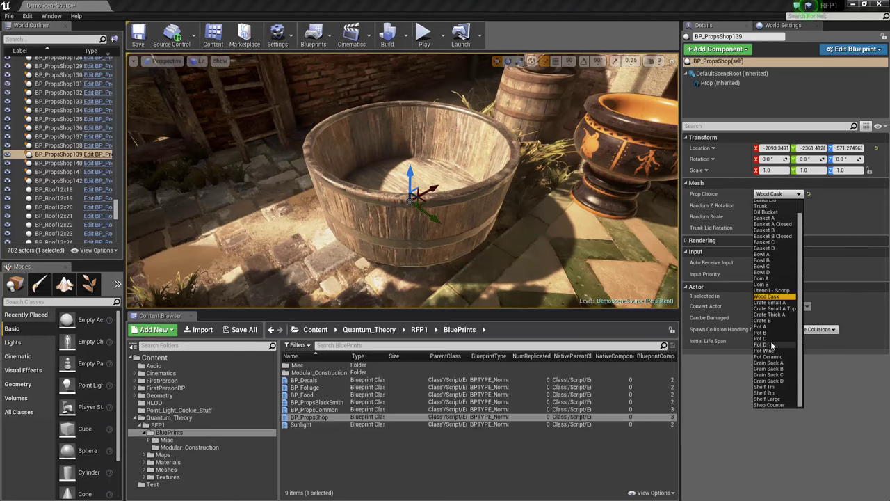
click(765, 339)
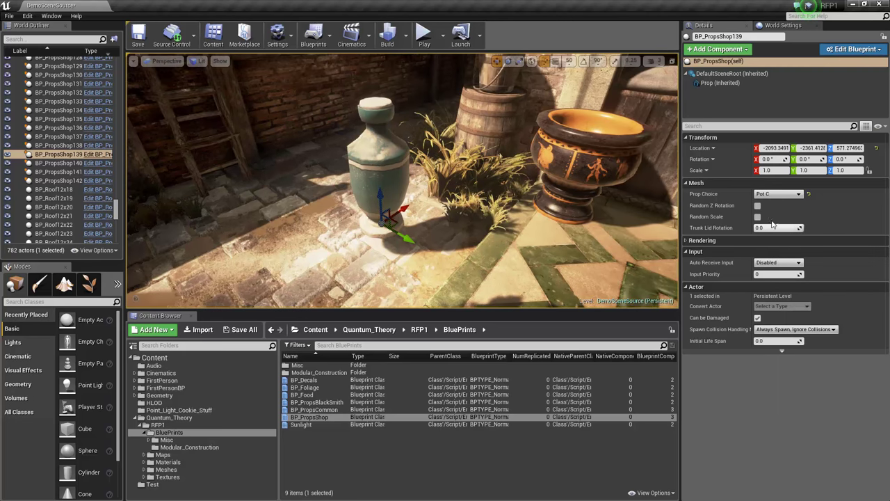
Step: Change the prop to Pot A and snap it down onto the paving at Z 550
click(778, 194)
click(772, 328)
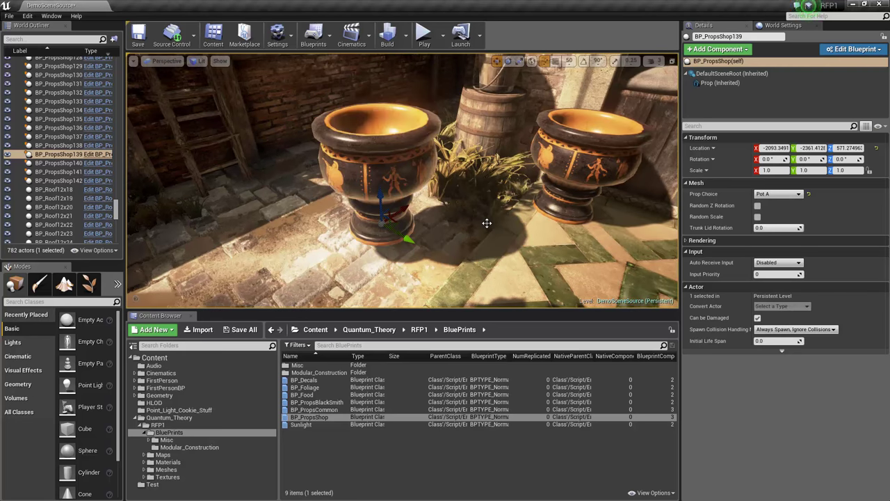
right_drag(477, 217, 443, 216)
key(End)
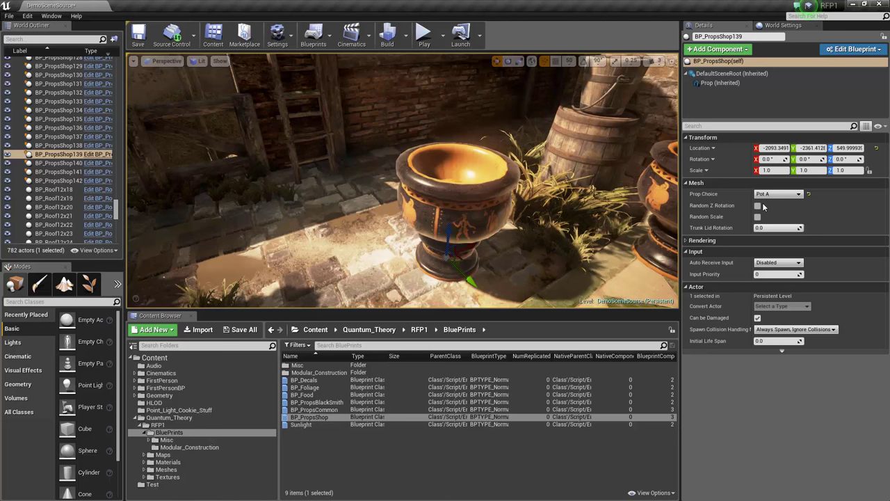
Step: Try Random Z Rotation and Random Scale on Pot A, moving the pot across the paving to vary its rotation and size
click(758, 206)
drag(447, 252, 417, 180)
click(758, 217)
right_drag(458, 219, 439, 223)
drag(412, 221, 406, 237)
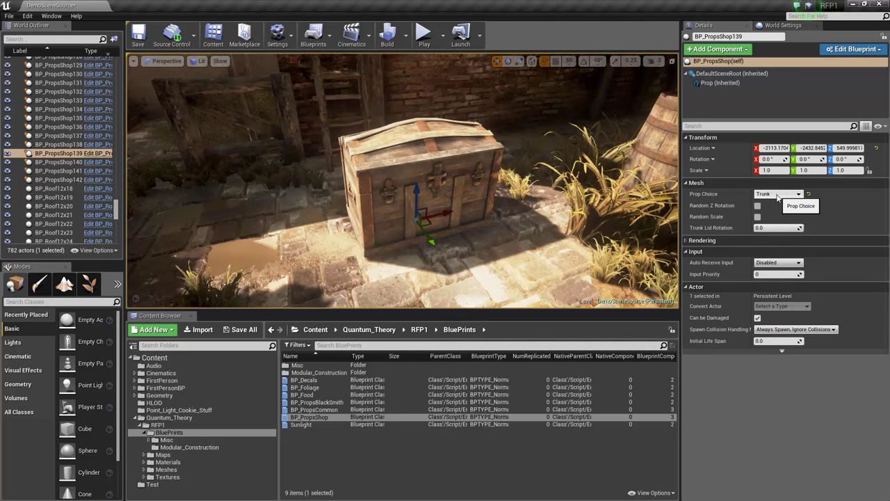
Step: Increase the Trunk Lid Rotation of the trunk prop to open its lid
mouse_move(769, 228)
mouse_down()
mouse_move(793, 228)
mouse_move(759, 228)
mouse_move(779, 228)
mouse_up()
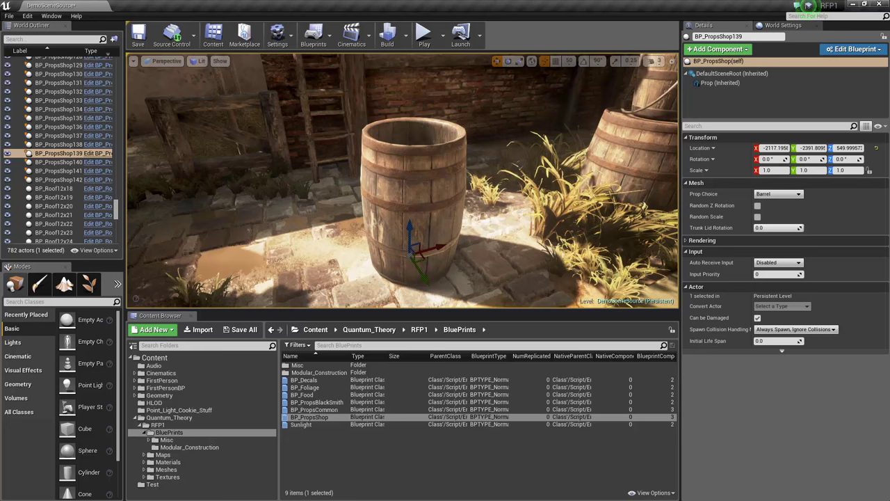
Step: Enter mesh paint mode and paint black vertex colour onto the barrel's upper part
right_drag(302, 213, 302, 213)
key(shift+2)
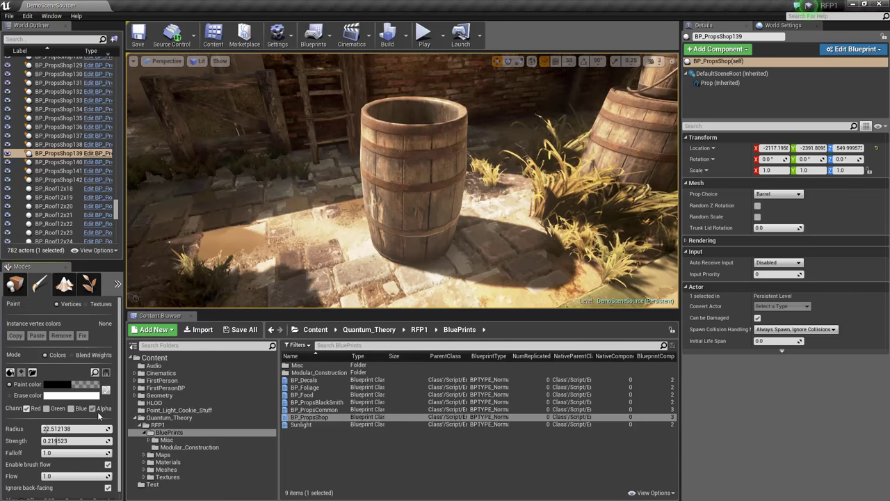
drag(437, 139, 467, 129)
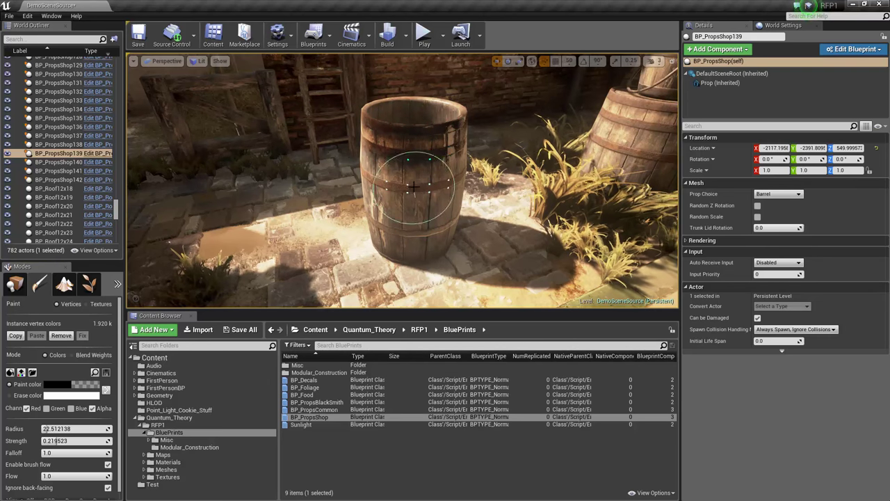
Step: Paint and erase vertex colour around the barrel's other sides, checking the surface from several angles
mouse_move(389, 145)
right_down()
mouse_move(407, 149)
mouse_move(390, 164)
mouse_move(369, 156)
mouse_move(393, 147)
right_up()
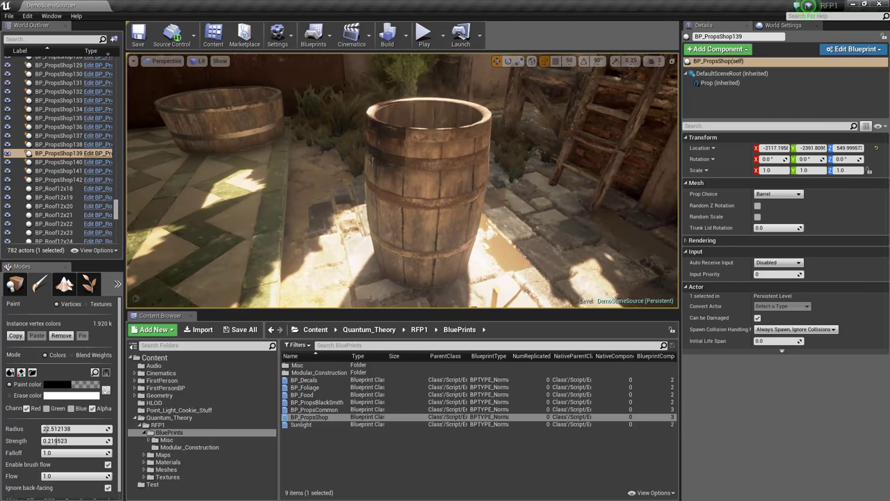
right_drag(424, 201, 423, 200)
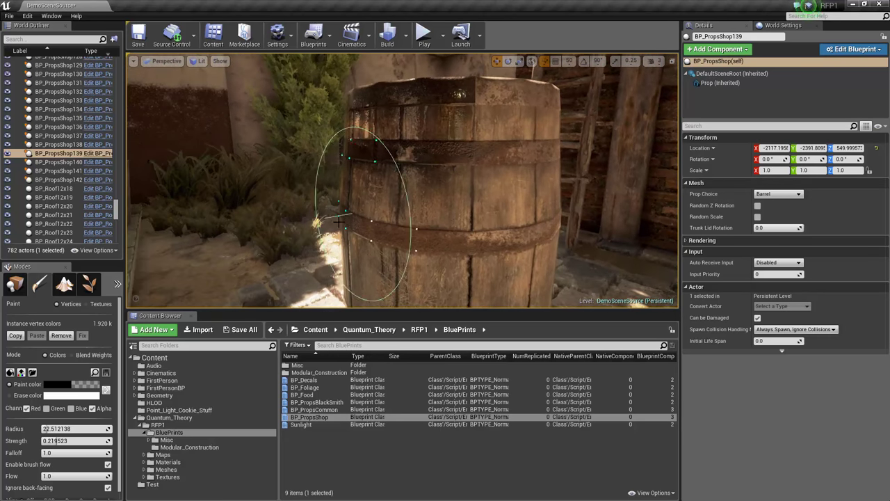
mouse_move(340, 225)
right_down()
mouse_move(417, 169)
mouse_move(427, 173)
right_up()
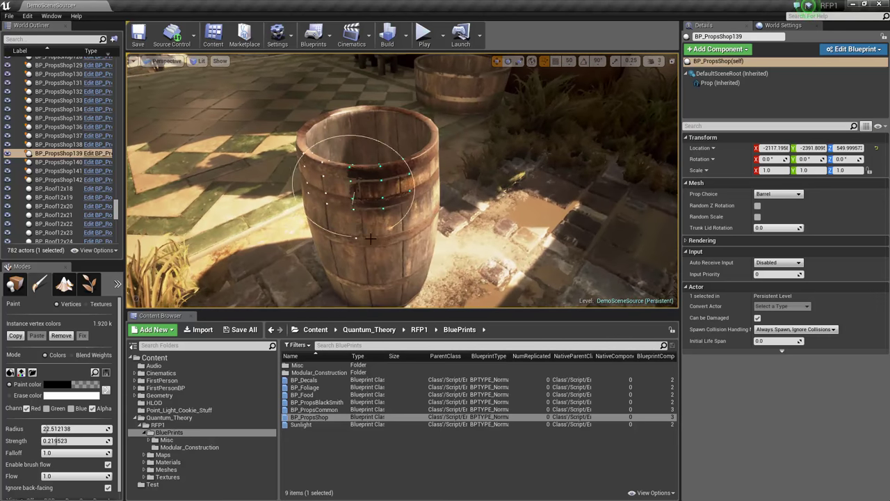
right_drag(423, 207, 423, 207)
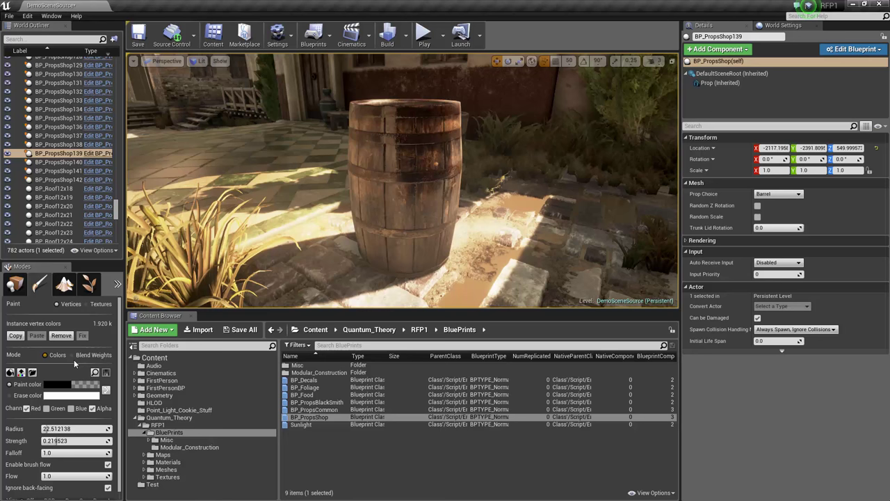
right_drag(344, 204, 344, 205)
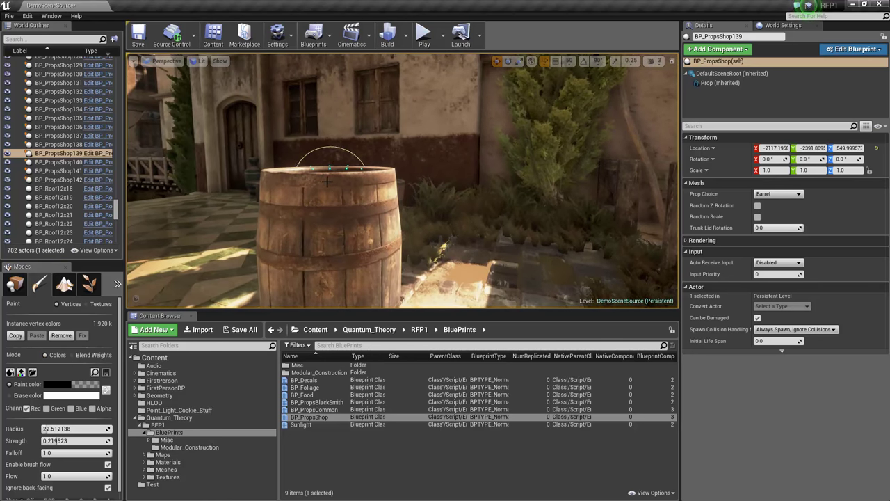
right_drag(348, 289, 348, 288)
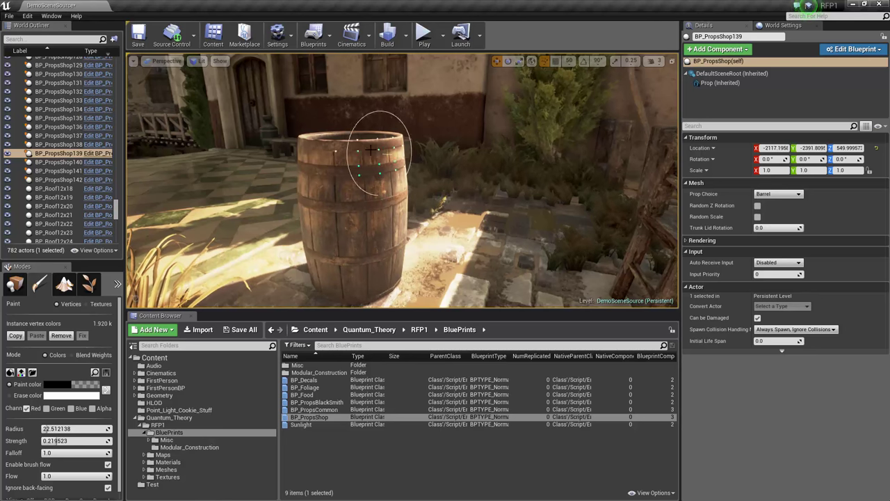
right_drag(347, 165, 347, 164)
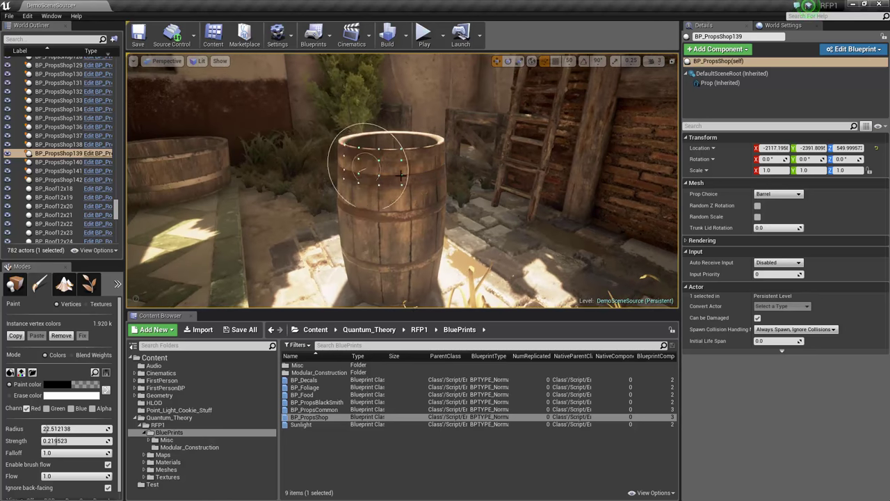
right_drag(402, 163, 402, 163)
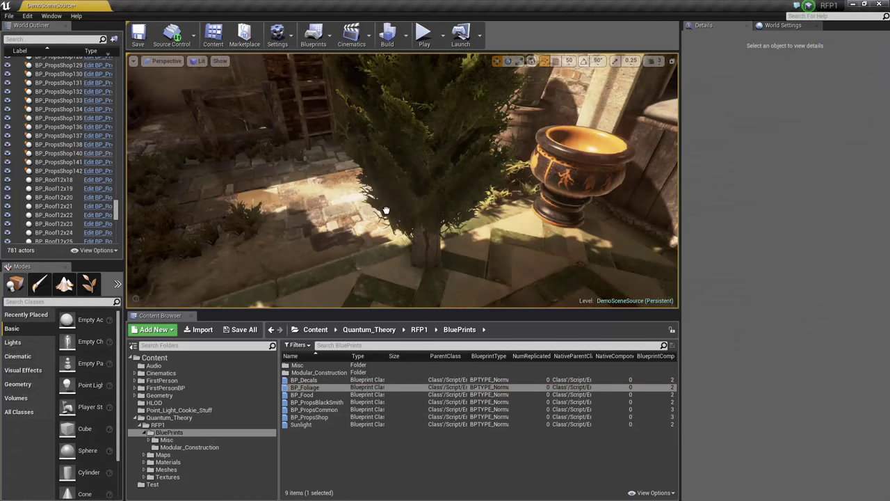
Step: Place a BP_Foliage cypress tree on the courtyard paving and try toggling its Disable Cypress Wind option on and off
click(385, 201)
right_drag(385, 200, 385, 200)
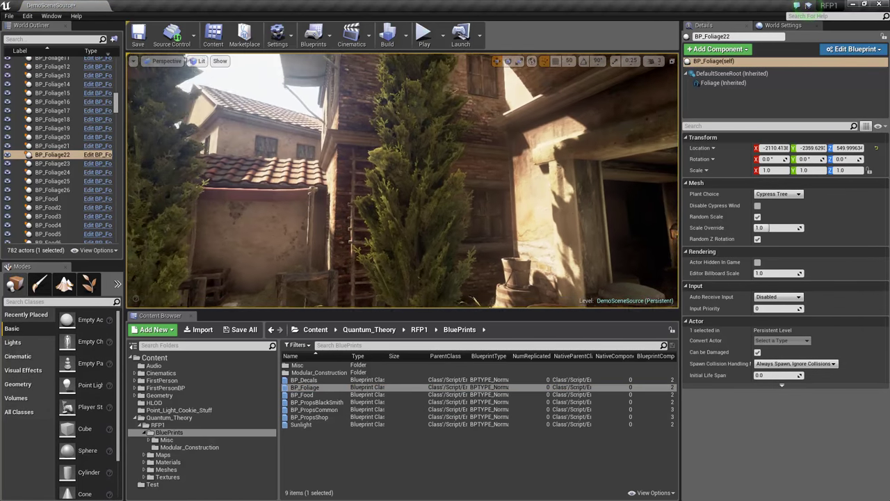
alt+drag(402, 181, 402, 167)
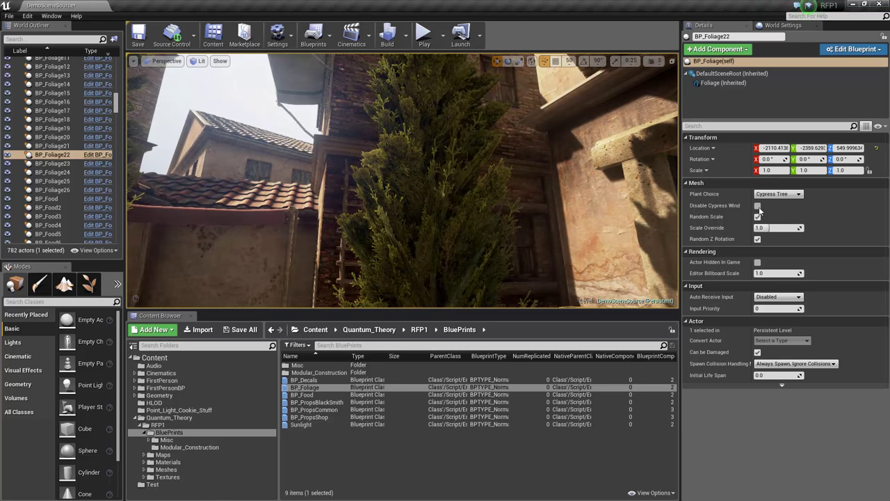
click(759, 207)
click(758, 206)
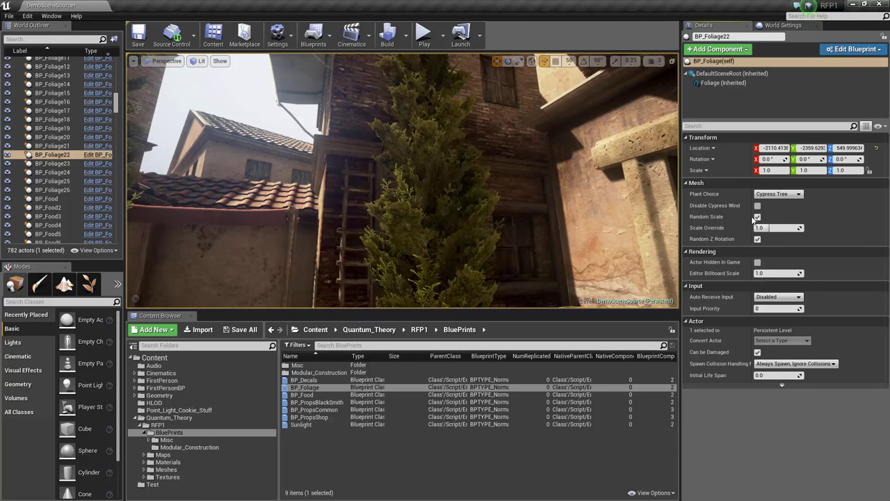
Step: Move the cypress tree across the paving to vary its size and rotation with Random Scale and Random Z Rotation enabled
right_drag(512, 208, 508, 238)
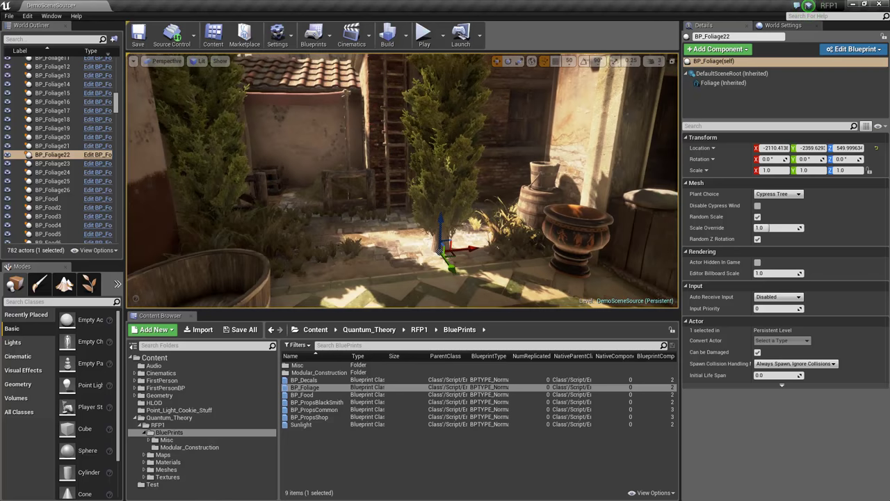
drag(458, 269, 421, 265)
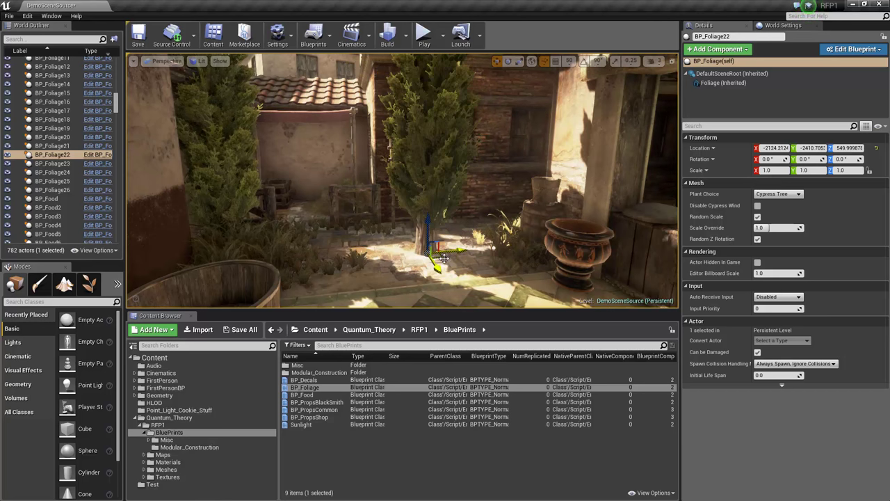
drag(430, 260, 455, 259)
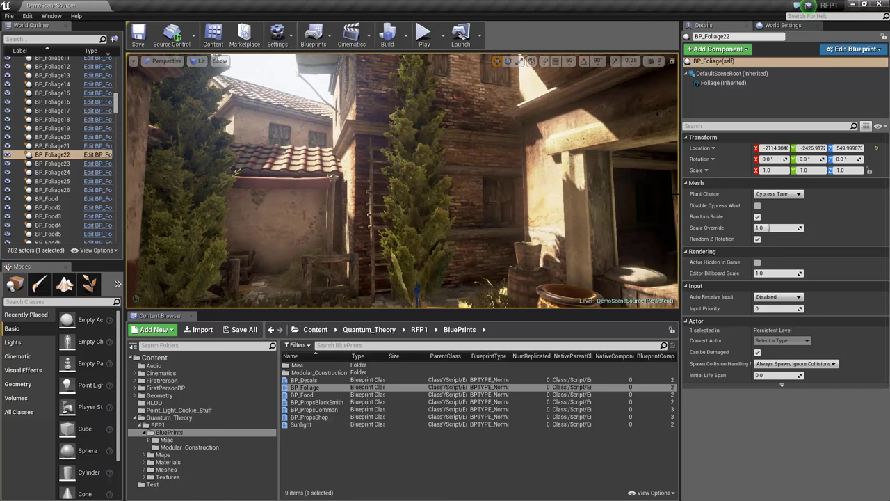
Step: Disable the cypress tree's Random Scale and Random Z Rotation, move the tree, and set its Scale Override to about 0.92
key(f)
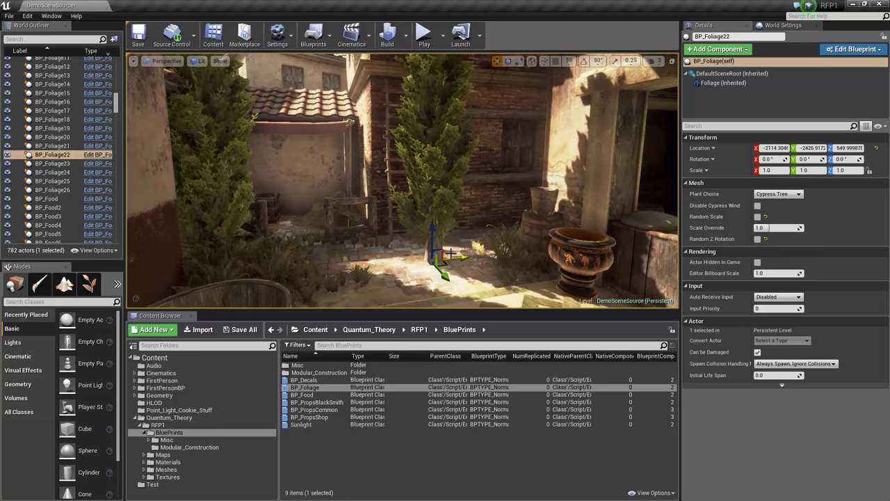
drag(446, 263, 423, 256)
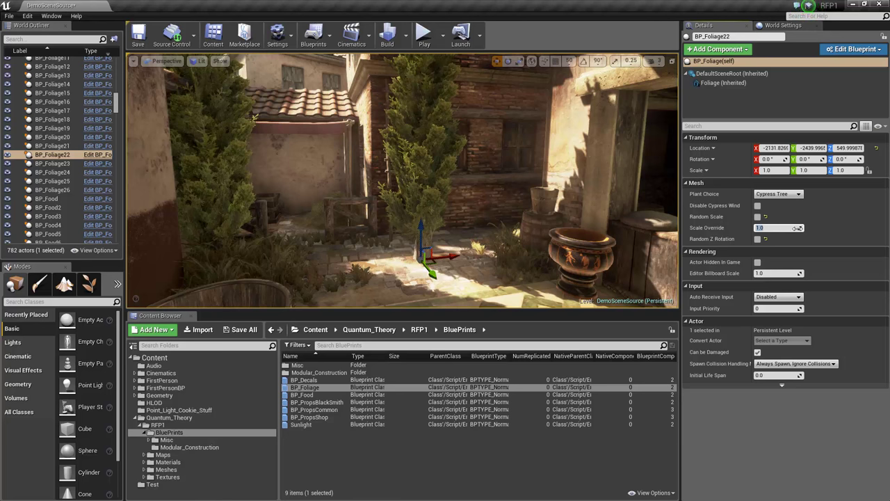
mouse_move(776, 228)
mouse_down()
mouse_move(761, 228)
mouse_move(776, 228)
mouse_up()
Step: Switch the placed foliage's Plant Choice from the cypress tree to Grass Clump
click(786, 195)
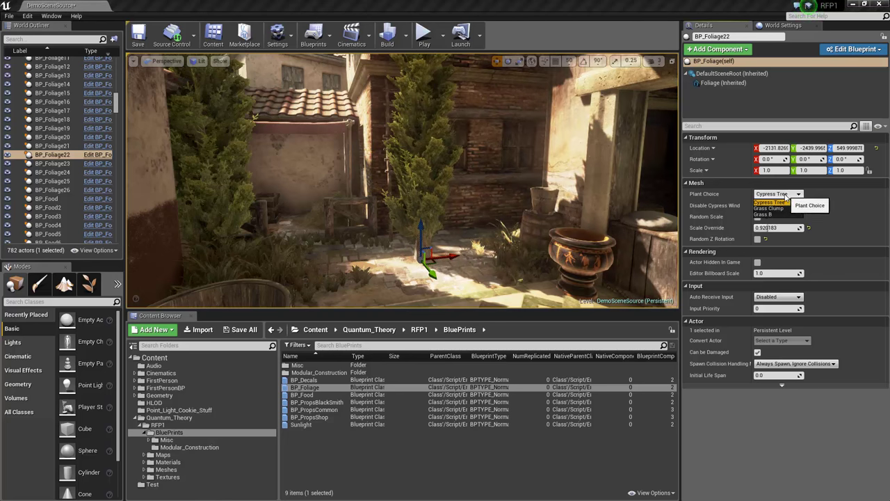
click(775, 210)
right_drag(449, 246, 449, 273)
scroll(449, 246, up, 4)
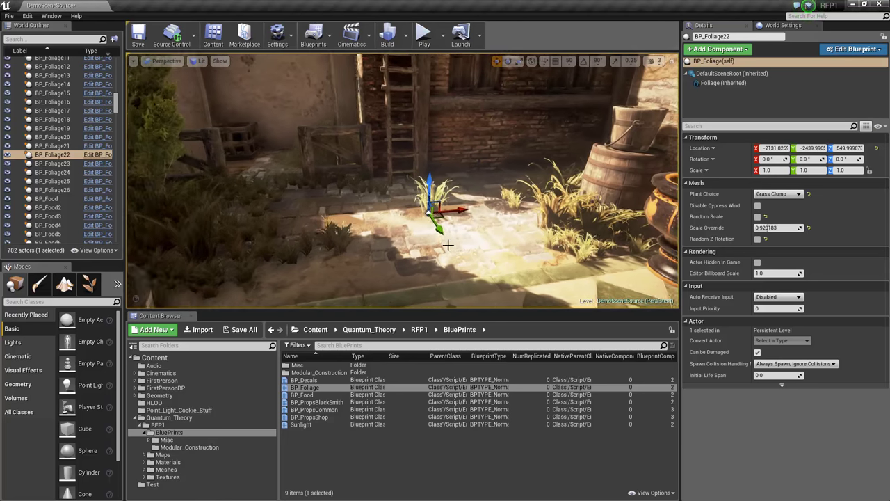
key(w)
mouse_move(457, 186)
right_down()
mouse_move(465, 164)
mouse_move(480, 175)
mouse_move(475, 201)
mouse_move(470, 195)
mouse_move(498, 224)
mouse_move(417, 228)
right_up()
click(779, 216)
Step: Delete the placed foliage from the courtyard paving
key(w)
key(s)
key(Delete)
Step: Open Foliage mode and examine the paintable foliage types and the grass around the courtyard
key(shift+4)
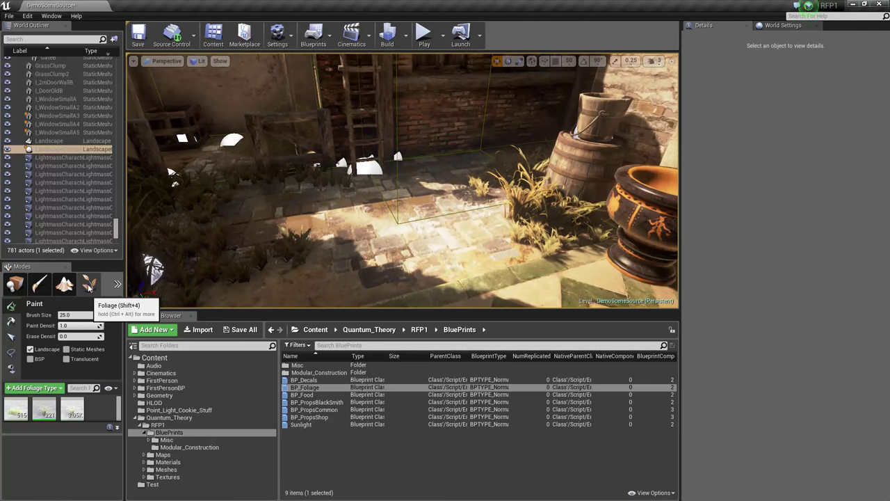
right_drag(335, 253, 332, 252)
key(s)
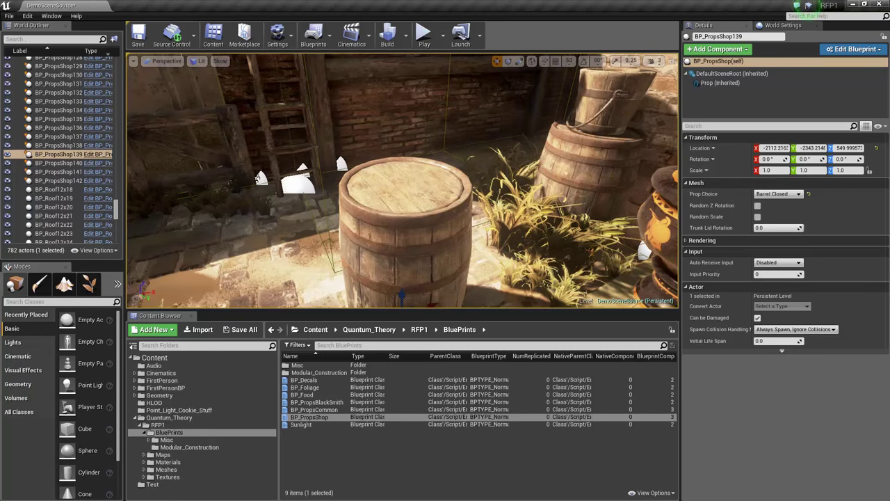
Step: Place a BP_Food prop on top of the closed barrel with the editor overlays hidden
drag(303, 395, 414, 188)
key(g)
key(w)
mouse_move(414, 188)
right_down()
mouse_move(473, 183)
mouse_move(424, 187)
right_up()
key(a)
key(d)
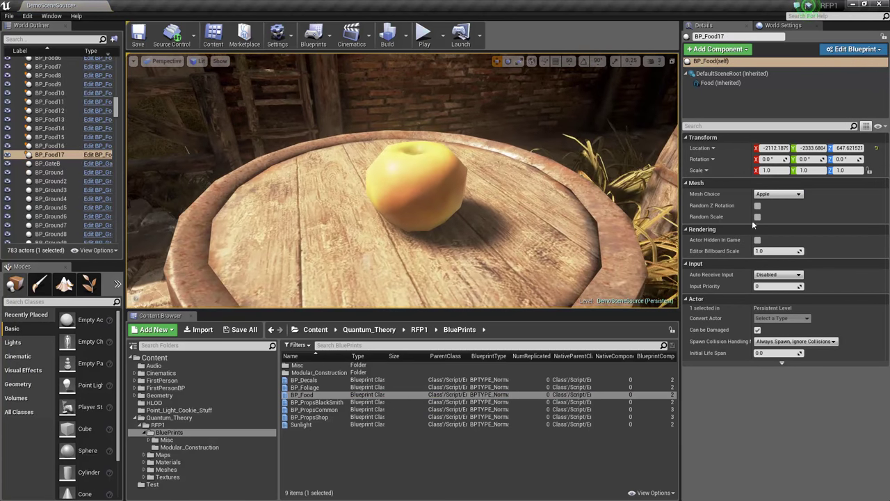
Step: Try the Artichoke, Bread and Bread B options as the food prop's Mesh Choice
click(774, 194)
click(765, 208)
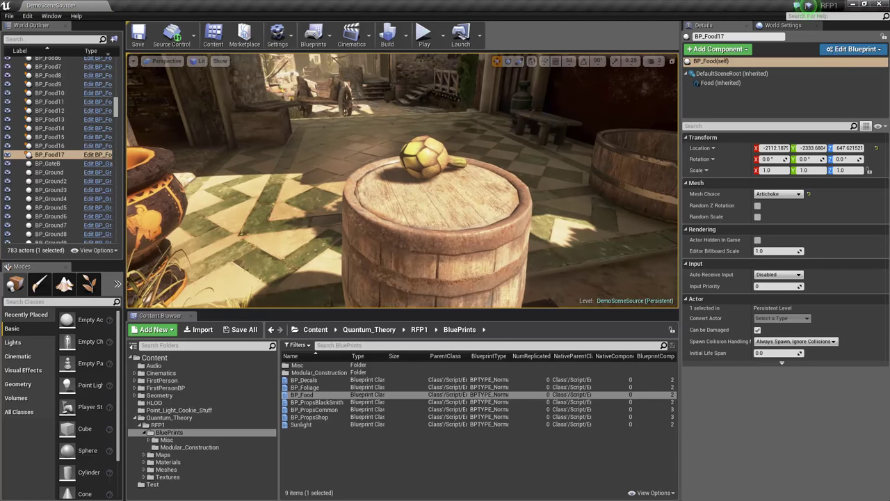
click(772, 195)
click(766, 214)
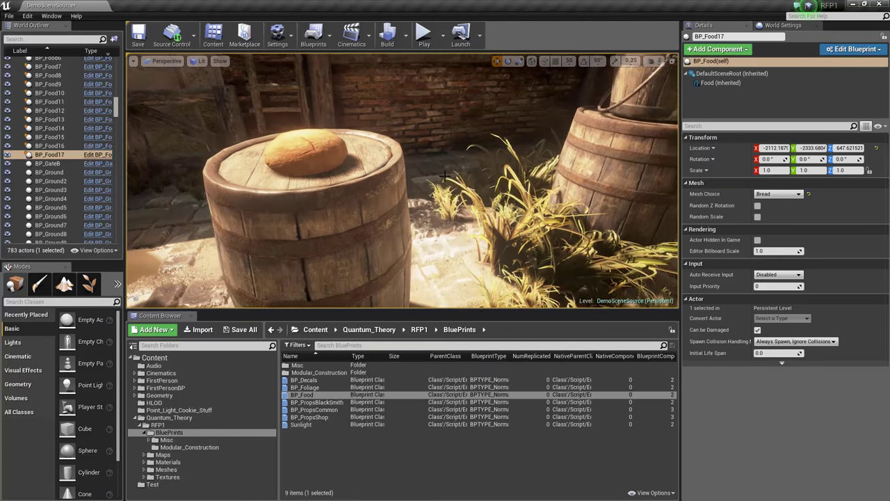
click(775, 194)
click(766, 220)
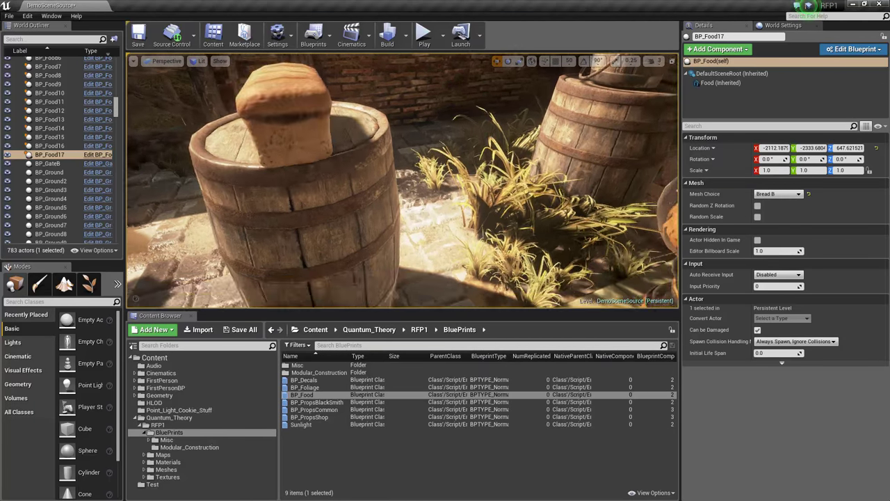
Step: Cycle the food prop's Mesh Choice through Cabbage, Corn and Orange
click(771, 196)
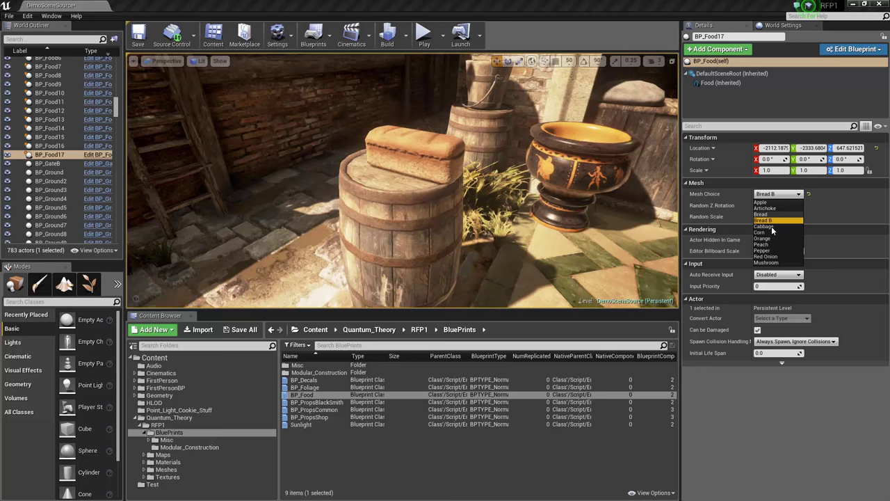
click(772, 226)
click(776, 194)
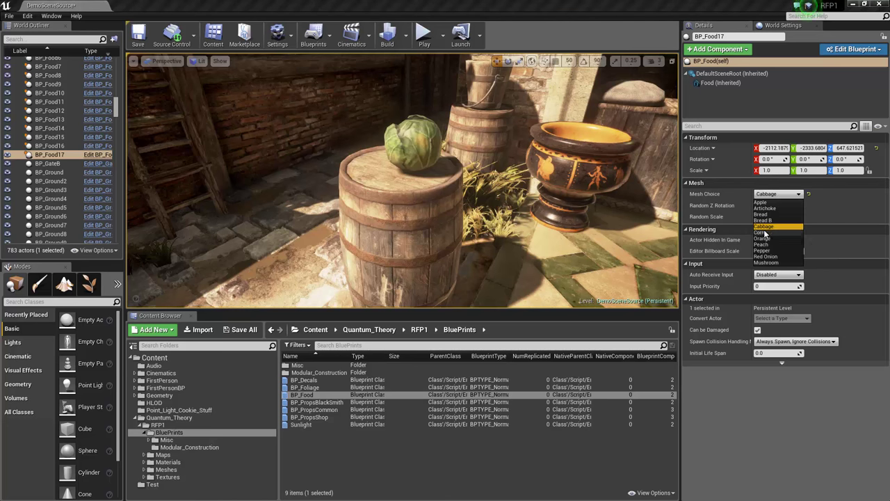
click(769, 233)
click(776, 196)
click(769, 240)
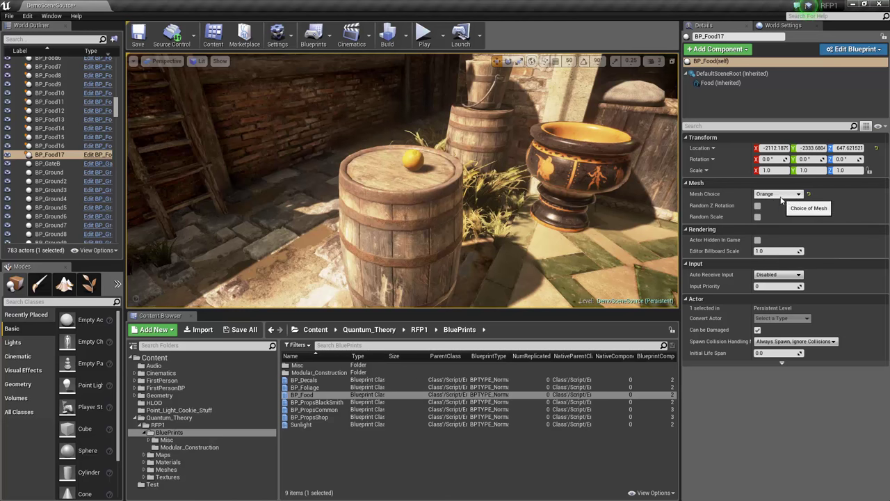
Step: Cycle the food prop's Mesh Choice through Peach, Pepper and Red Onion
click(776, 194)
click(772, 245)
click(777, 196)
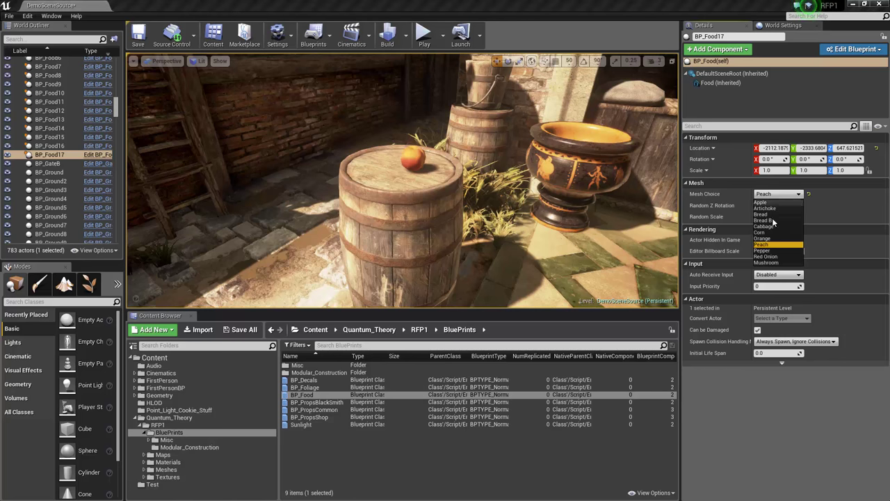
click(763, 251)
click(777, 197)
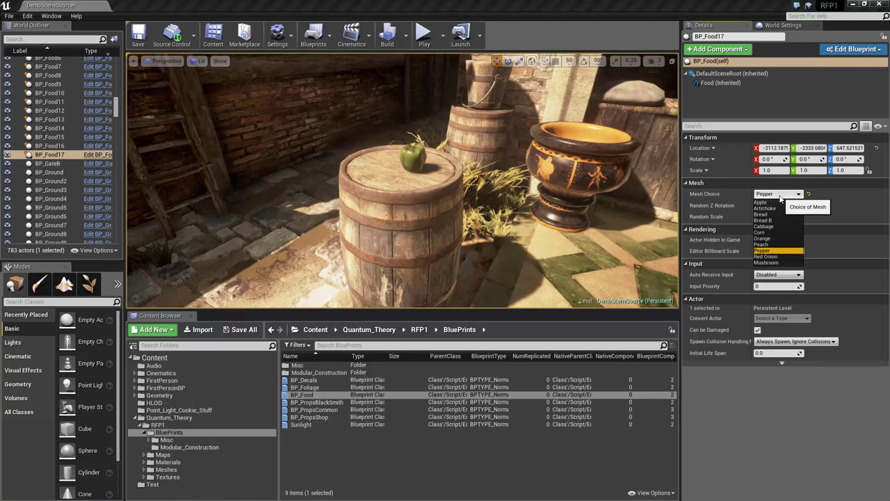
click(765, 256)
key(f)
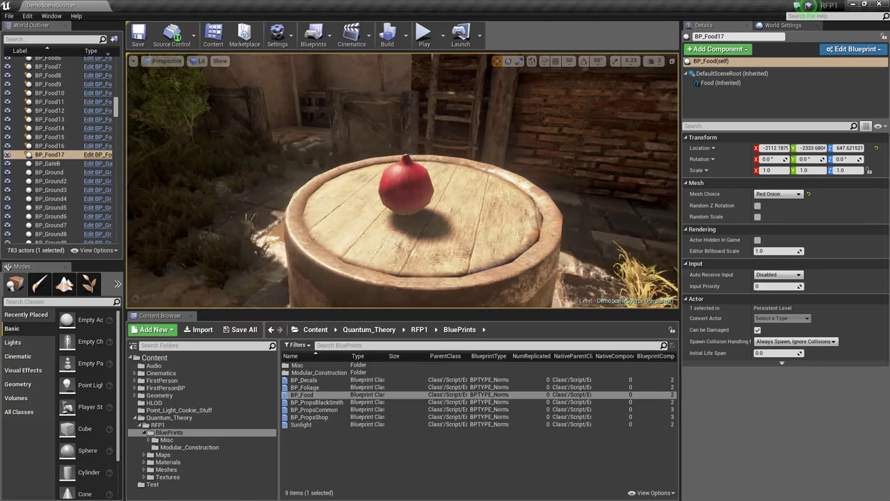
Step: Set the food prop's Mesh Choice to Mushroom and inspect it on the barrel
click(777, 194)
click(765, 267)
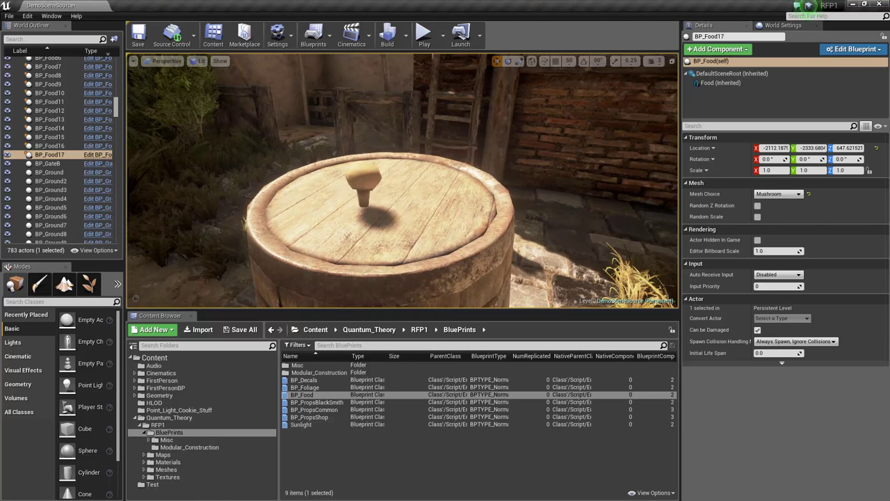
key(f)
key(s)
mouse_move(402, 180)
right_down()
mouse_move(427, 178)
mouse_move(400, 179)
mouse_move(407, 177)
right_up()
key(a)
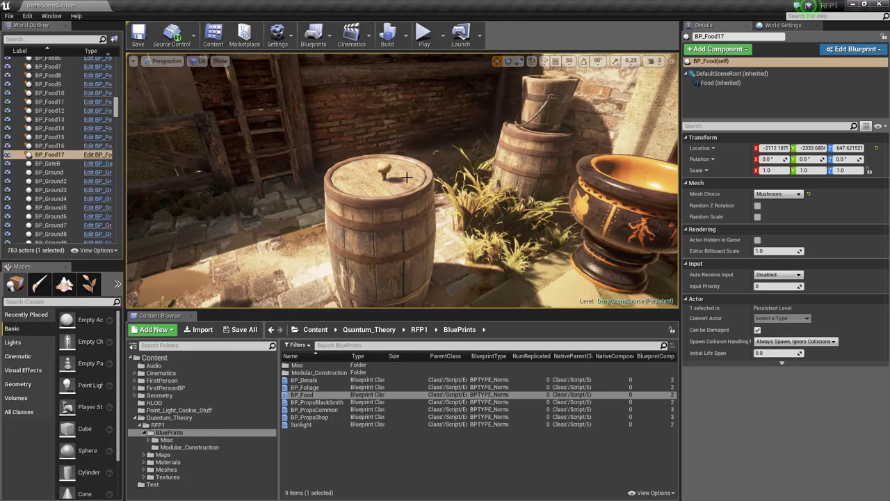